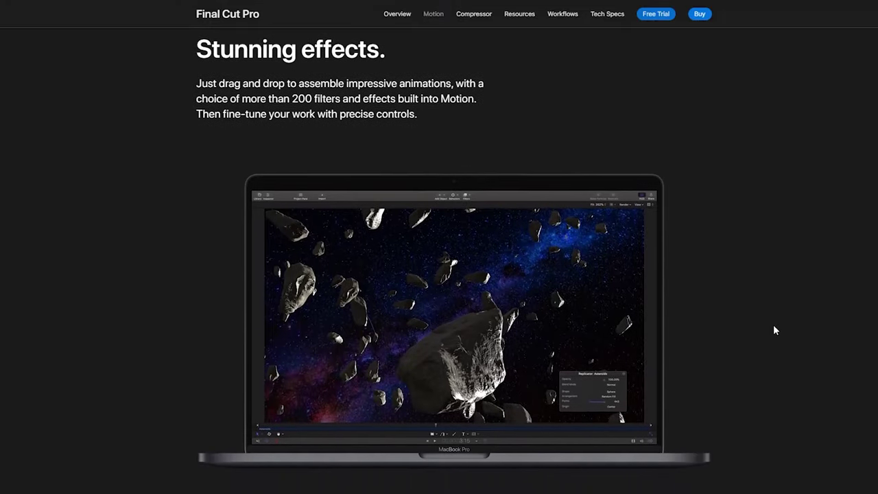
- Read the Motion page's effects and 360° video sections, then open the Rapid Reboot project
scroll(773, 330, "down", 3)
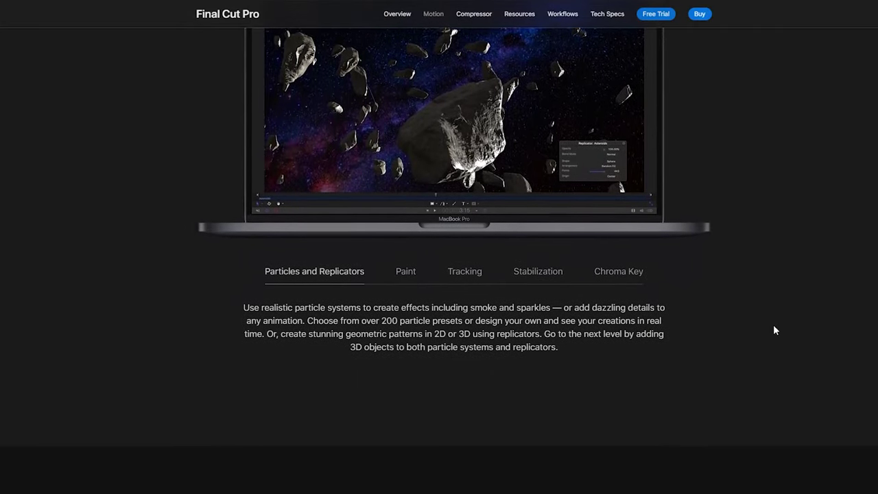
scroll(774, 330, "down", 3)
scroll(773, 330, "down", 4)
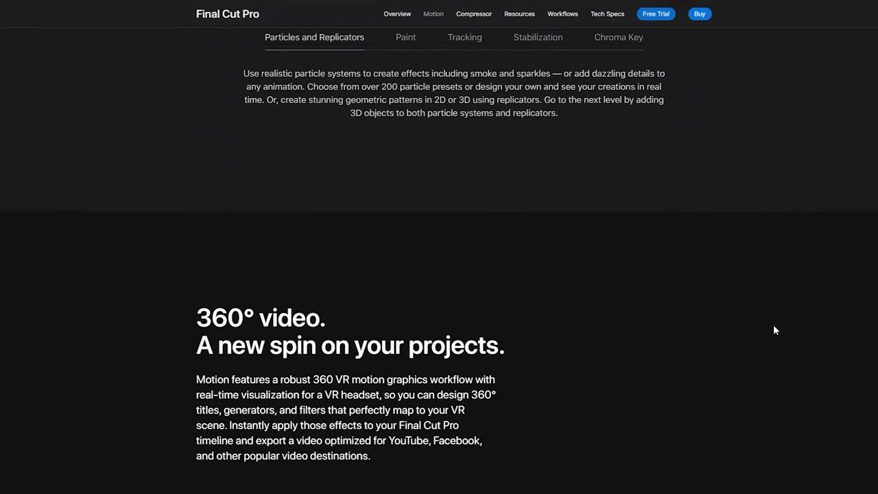
scroll(773, 330, "down", 4)
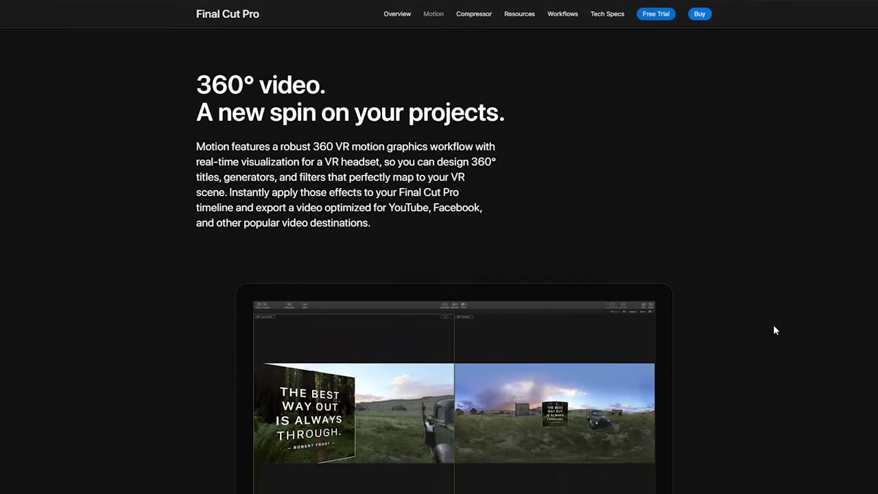
scroll(773, 331, "down", 2)
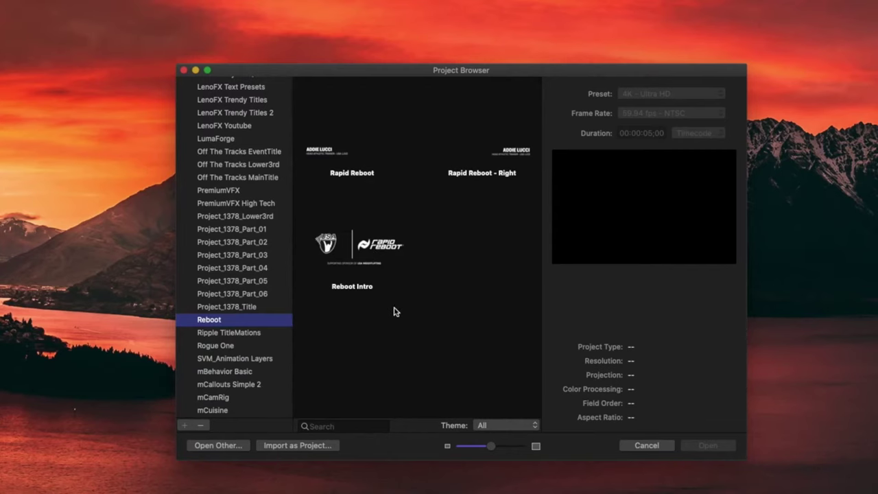
left_click(335, 159)
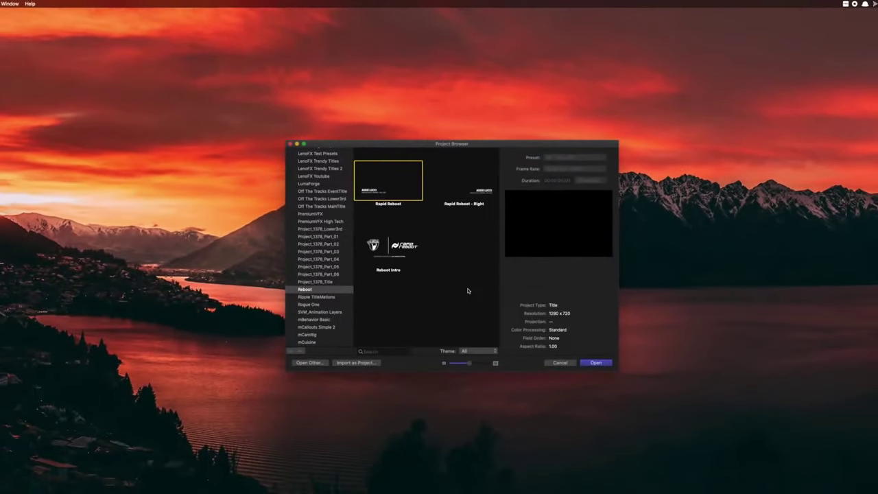
key("Return")
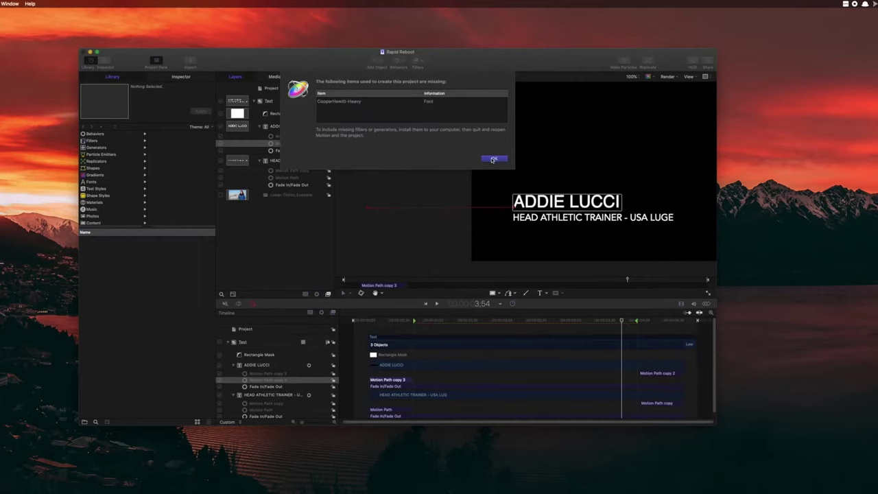
- Dismiss the missing CooperHewitt-Heavy font alert, nudge the project window right and down, and return to the web page
left_click(492, 159)
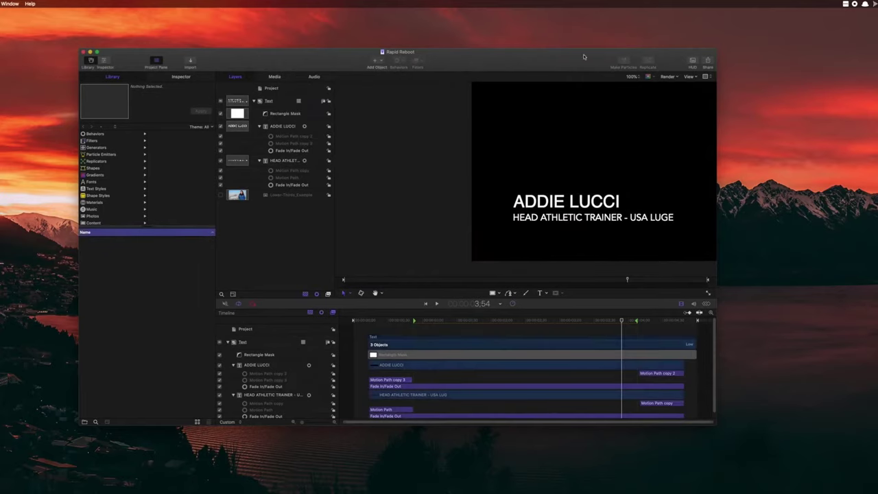
left_click_drag(528, 63, 588, 80)
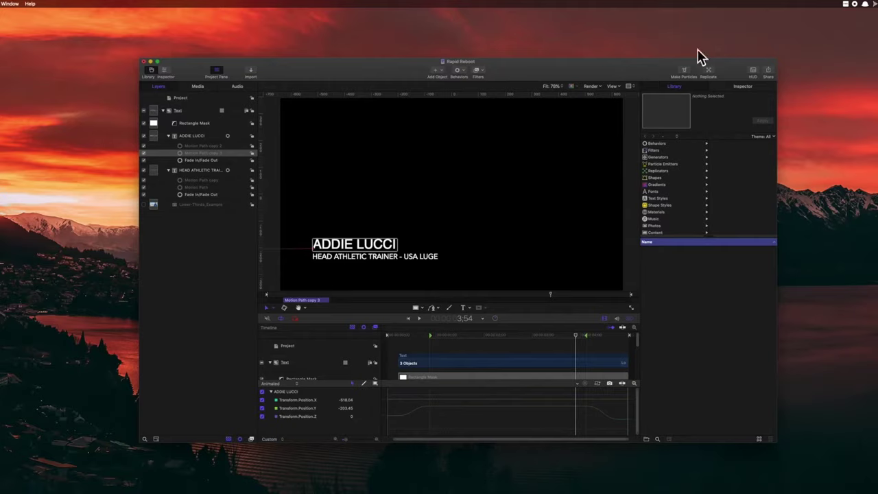
left_click(122, 50)
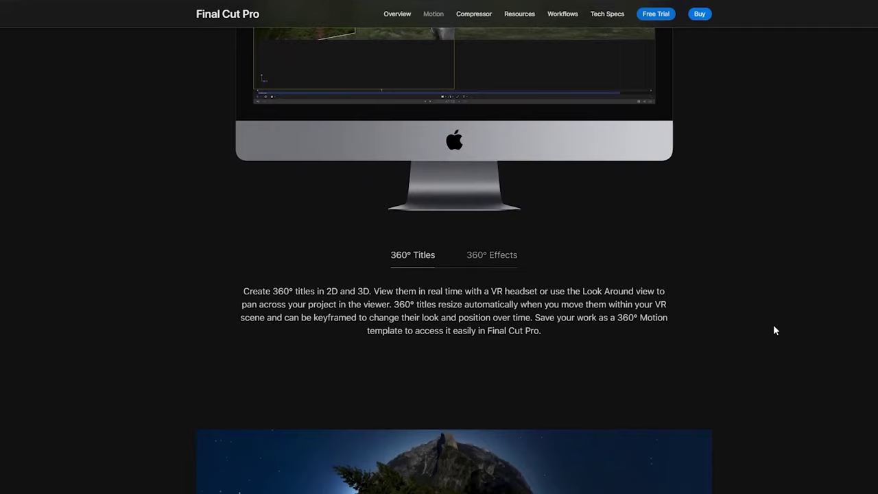
- Scroll past 360° Titles to the Tiny Planet, 3D, Shadows and Reflections sections
scroll(774, 330, "down", 4)
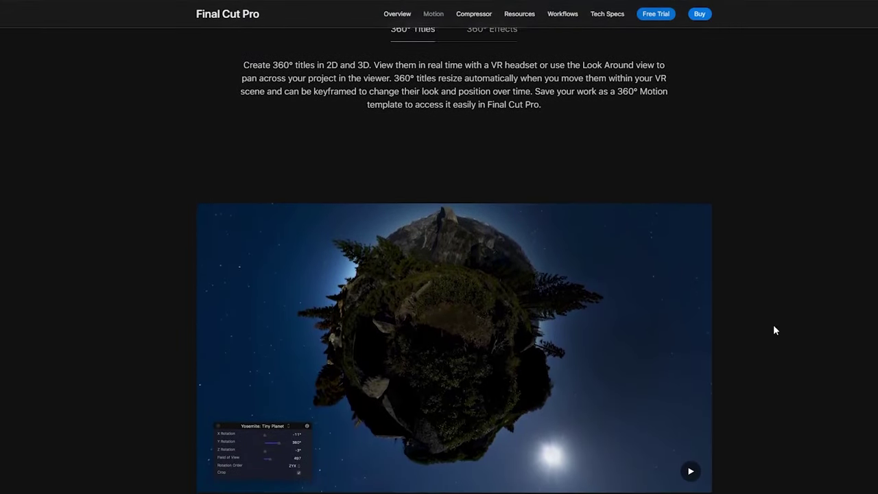
scroll(774, 330, "down", 4)
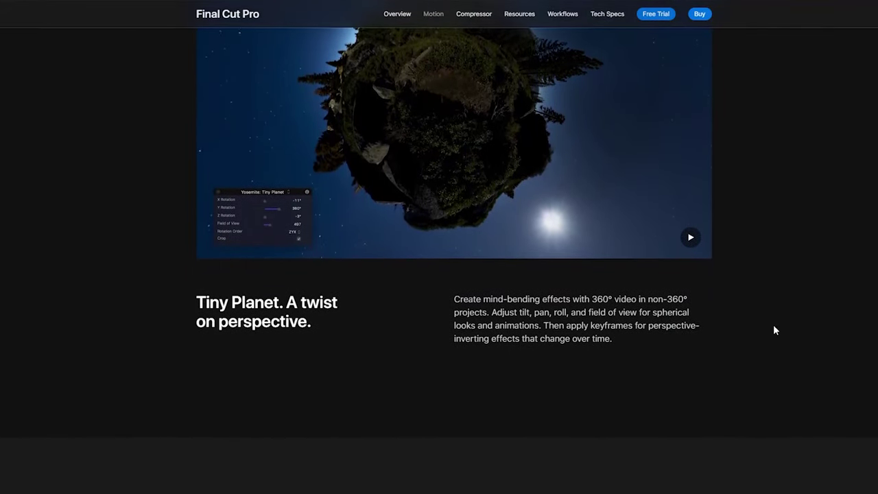
scroll(774, 331, "down", 4)
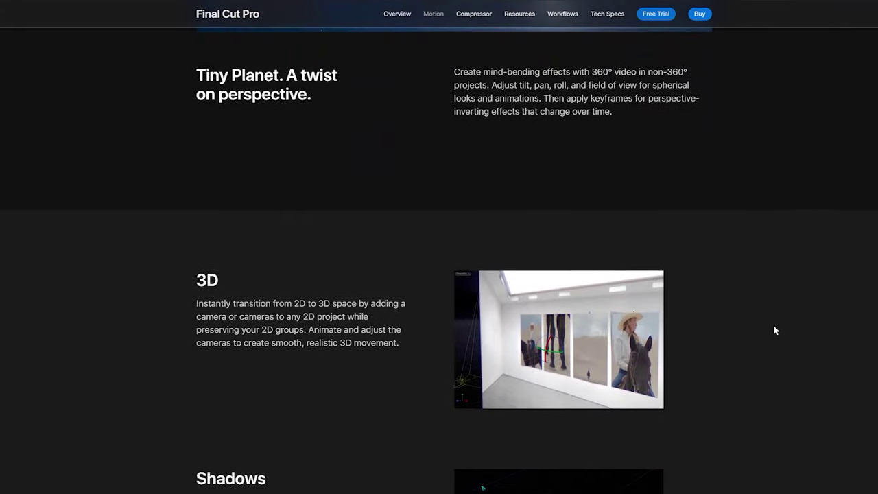
scroll(774, 331, "down", 4)
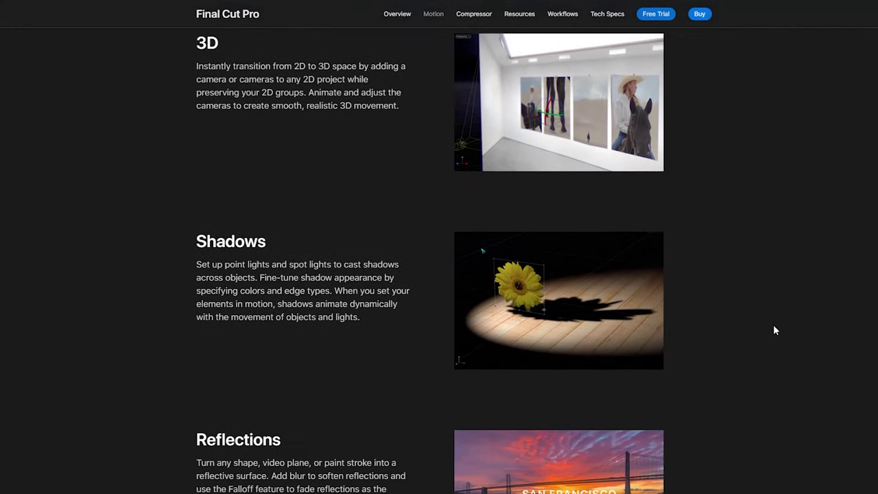
scroll(774, 330, "down", 4)
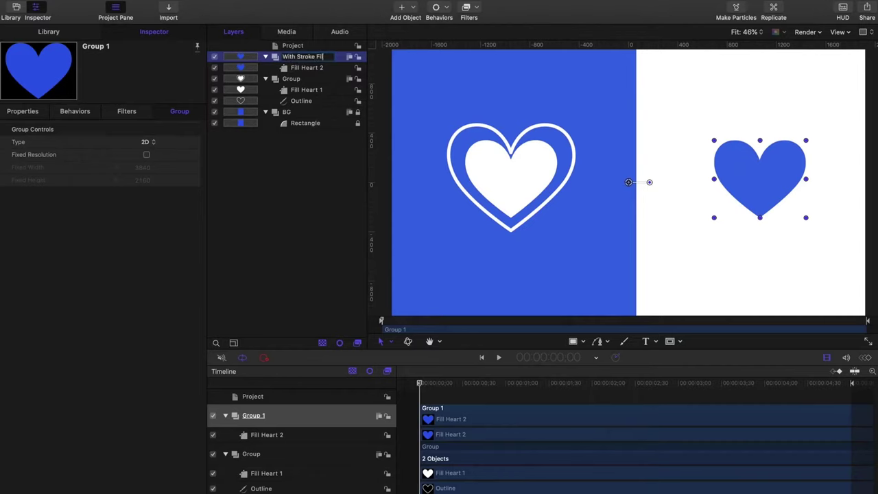
- Apply the Border > Stroke filter to the Fill Heart 2 shape
left_click(306, 69)
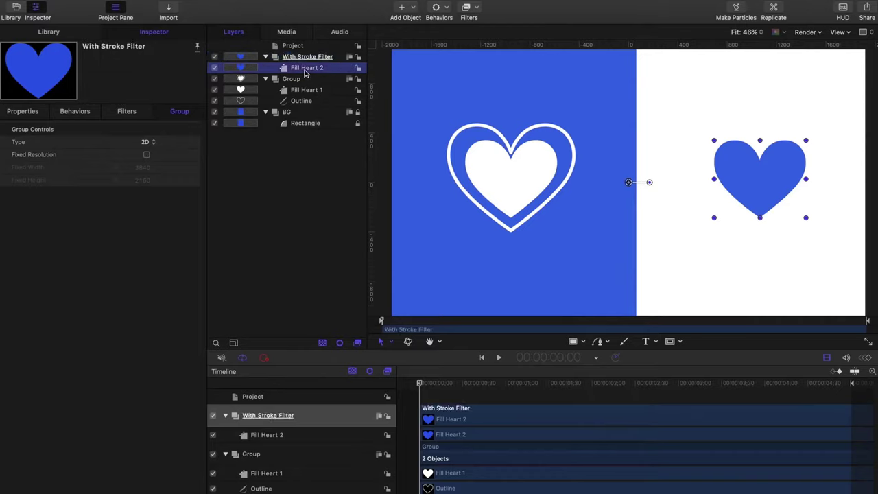
left_click(471, 11)
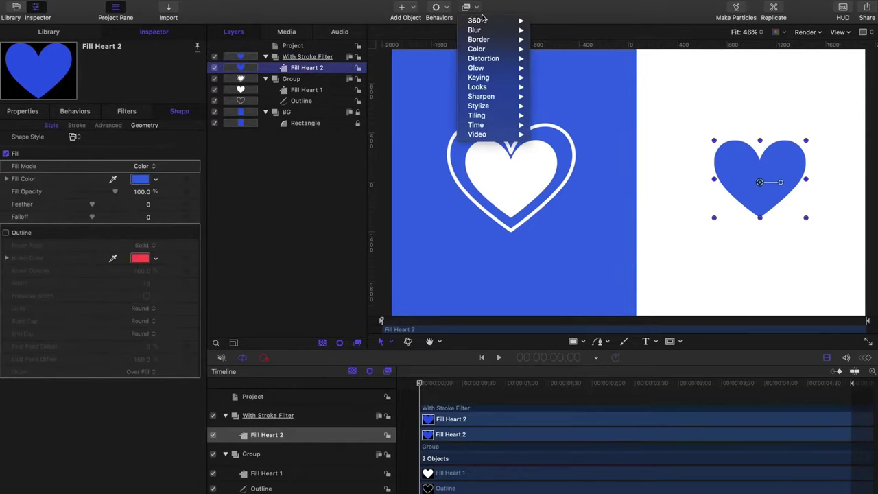
mouse_move(493, 33)
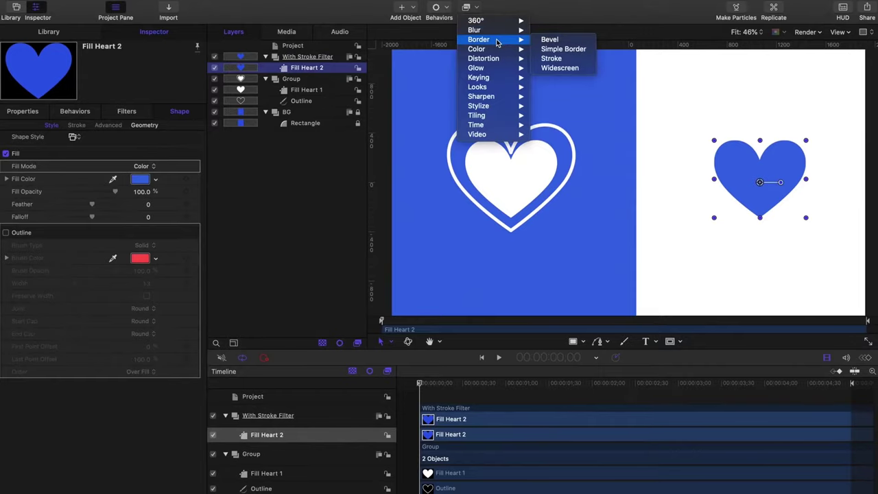
left_click(582, 63)
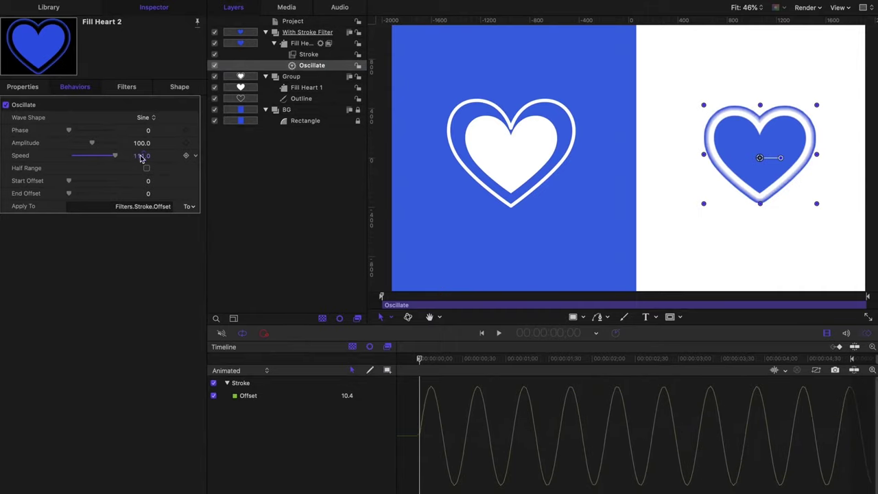
- Preview the pulsing outline, then lower the oscillation amplitude to 28 and replay it
key("space")
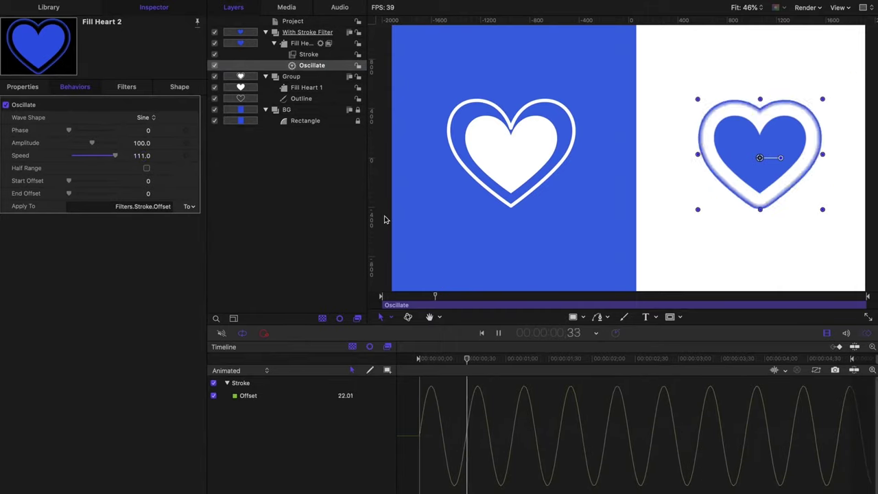
key("space")
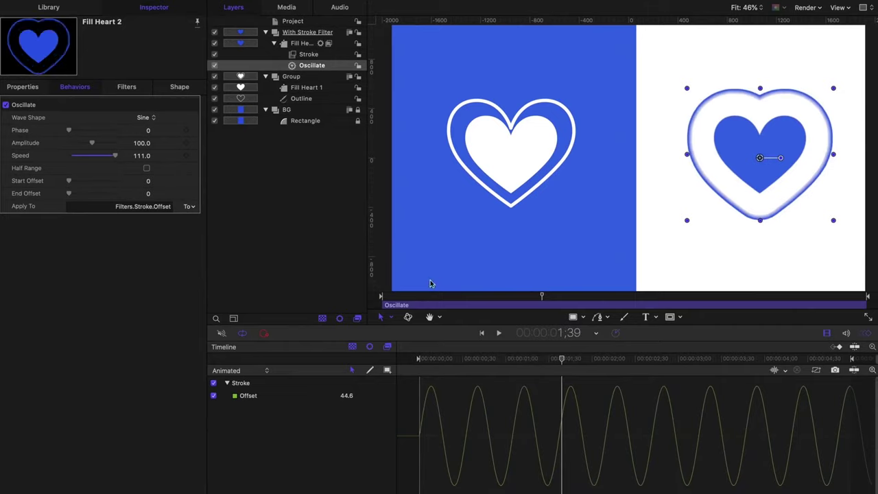
mouse_move(458, 362)
left_mouse_down()
mouse_move(423, 360)
mouse_move(431, 361)
left_mouse_up()
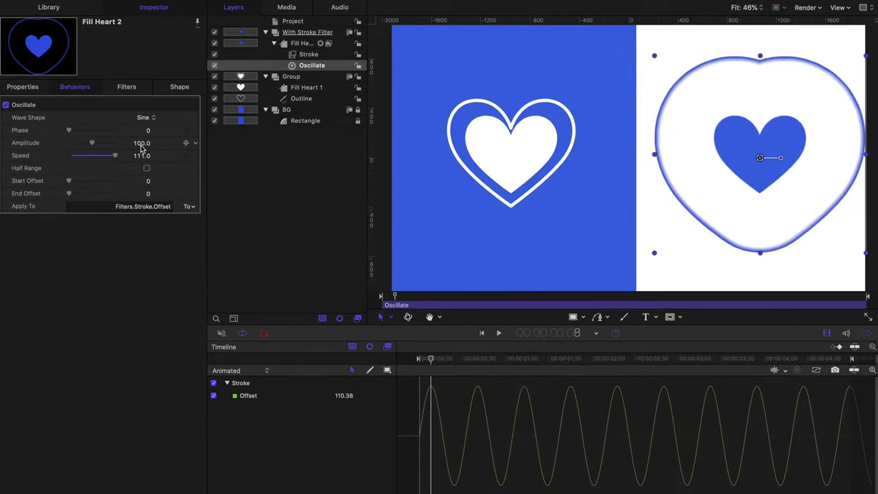
left_click_drag(145, 143, 107, 143)
key("space")
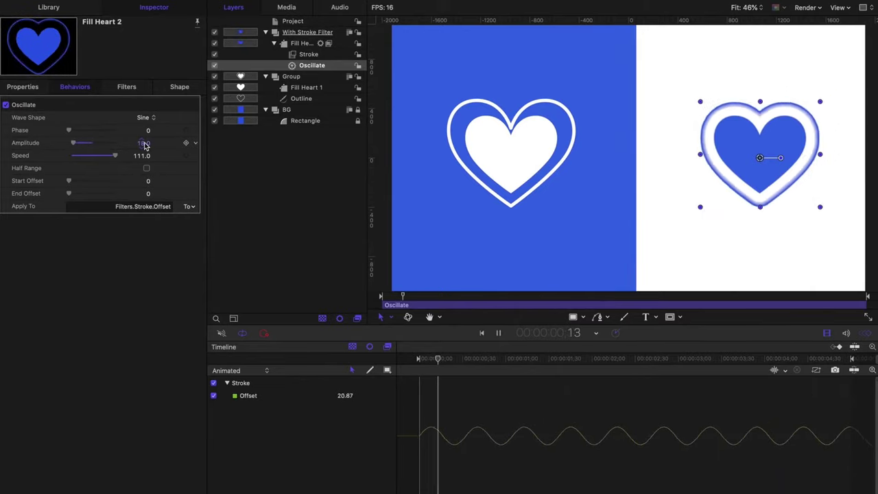
key("space")
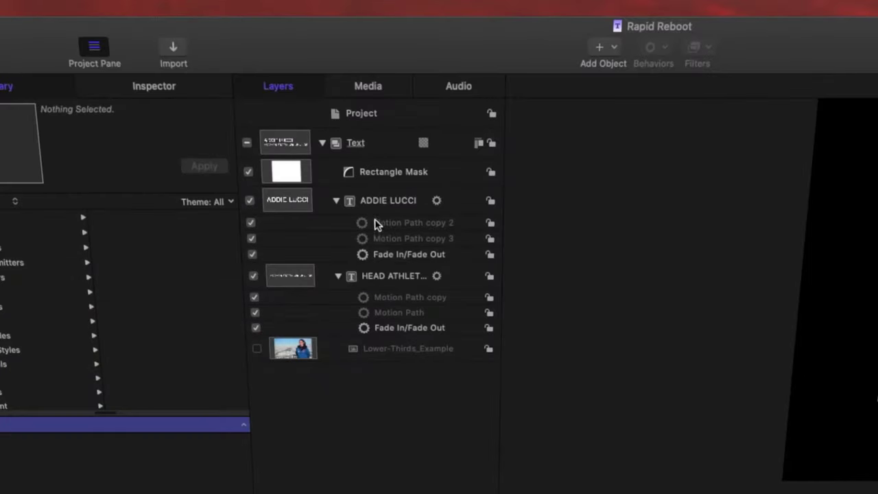
- Set the canvas preview to Half resolution and switch the viewer from Alpha Overlay back to Color
key("super+6")
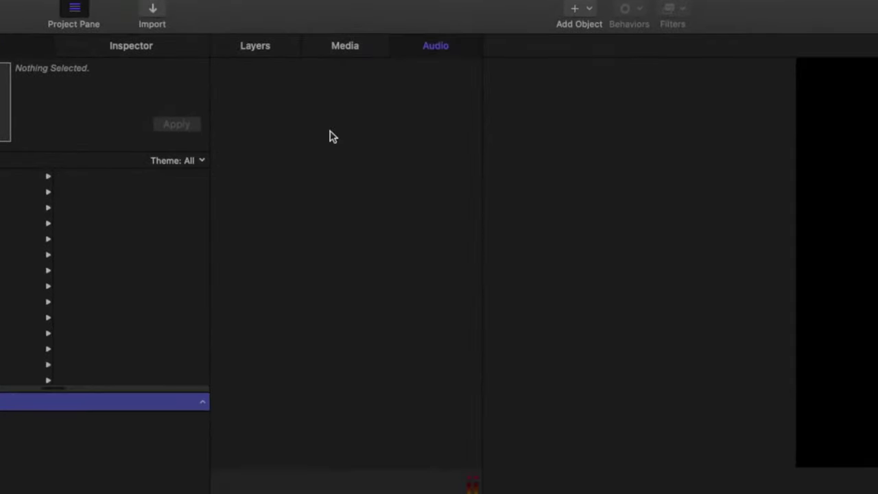
left_click(272, 47)
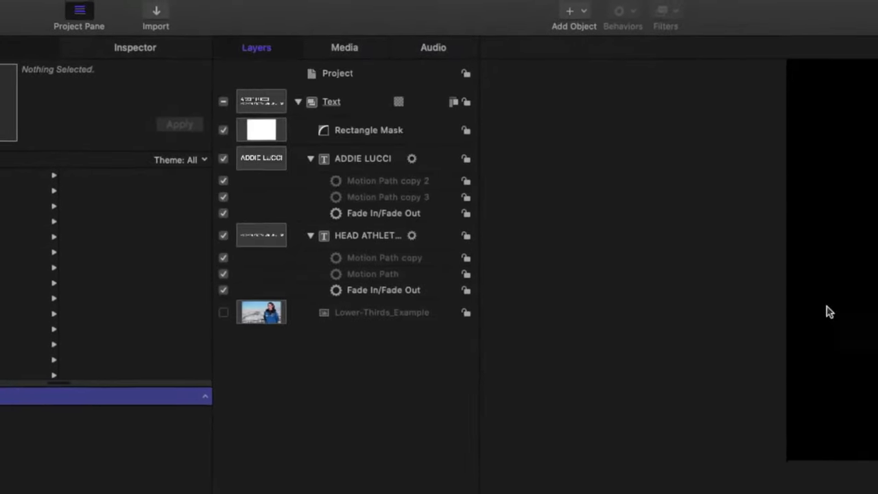
left_click(648, 115)
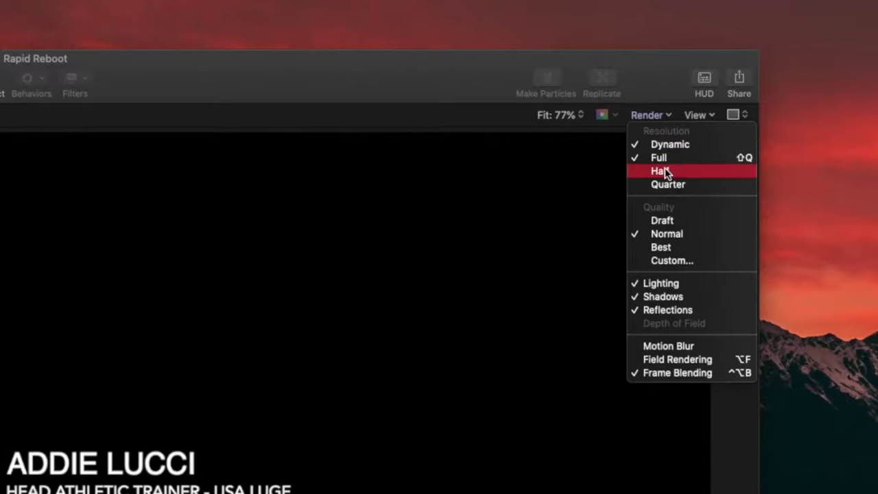
left_click(679, 171)
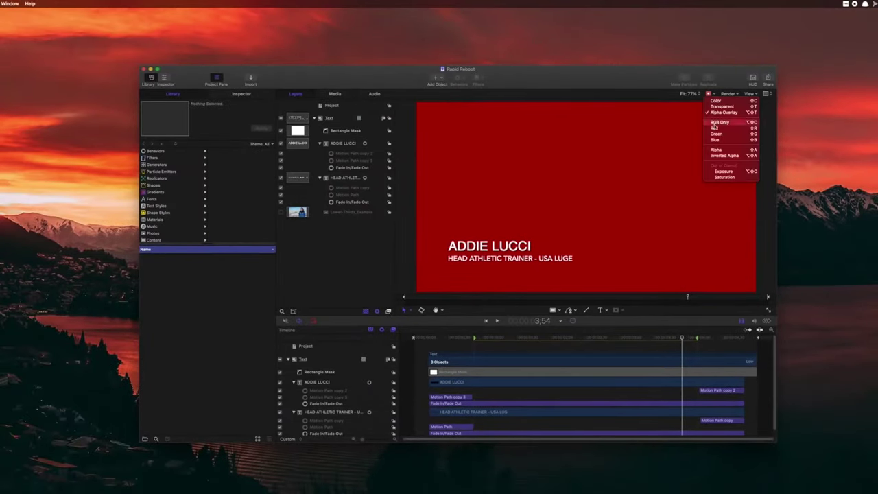
left_click(727, 101)
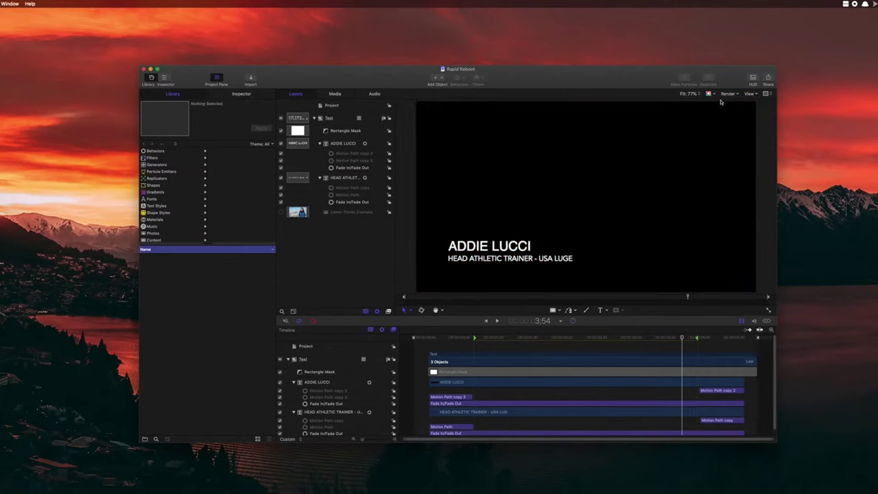
left_click(749, 94)
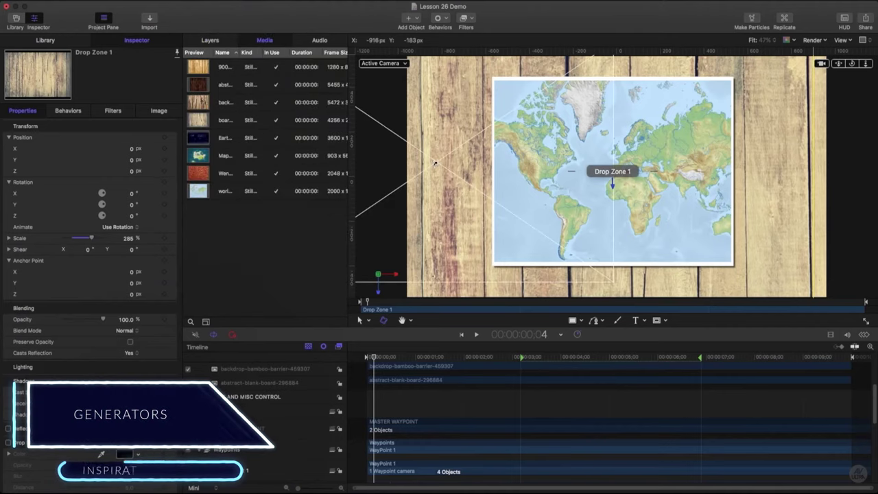
- Move the playhead from 0;04 to 2;14 to reveal the night-time Earth map
mouse_move(373, 357)
left_mouse_down()
mouse_move(660, 351)
mouse_move(409, 361)
left_mouse_up()
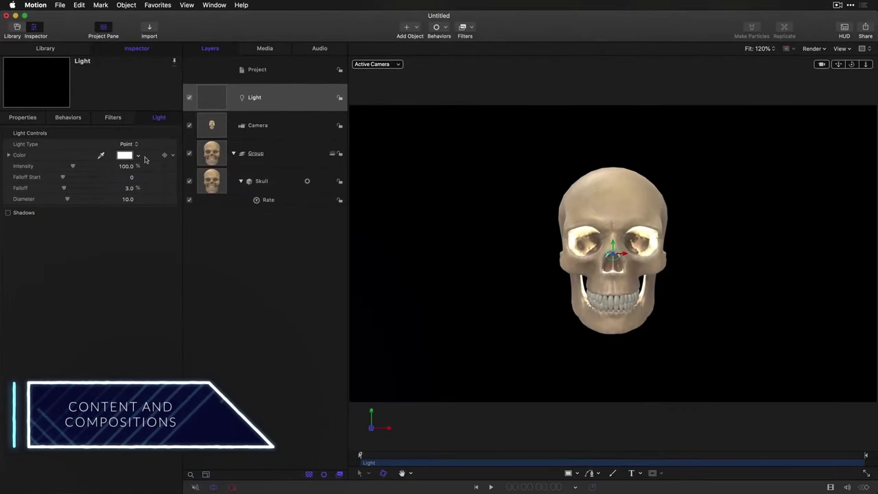
- Reposition the light to reshade the skull and set 3D Object Environment lighting to 0
left_click(138, 156)
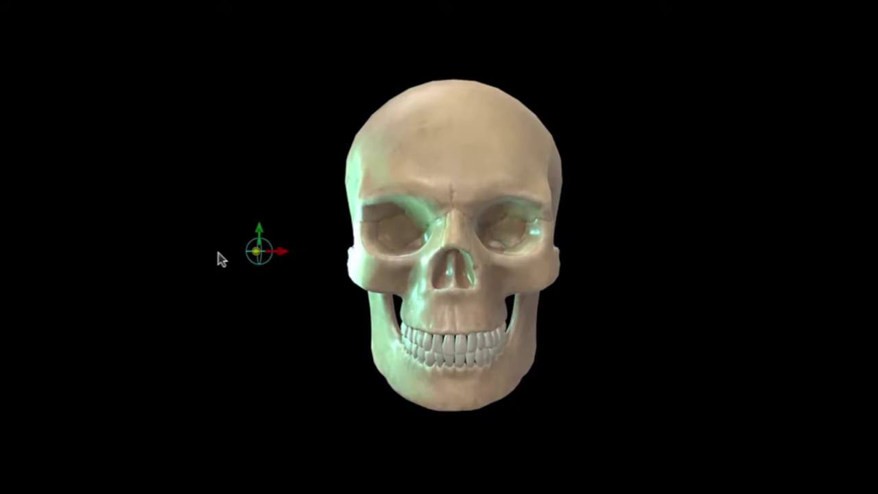
mouse_move(257, 257)
left_mouse_down()
mouse_move(244, 251)
mouse_move(240, 143)
left_mouse_up()
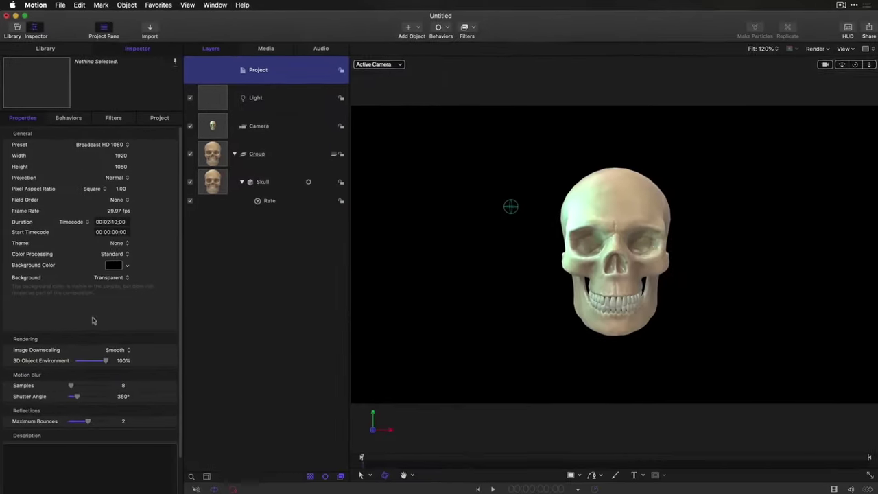
left_click_drag(98, 362, 62, 361)
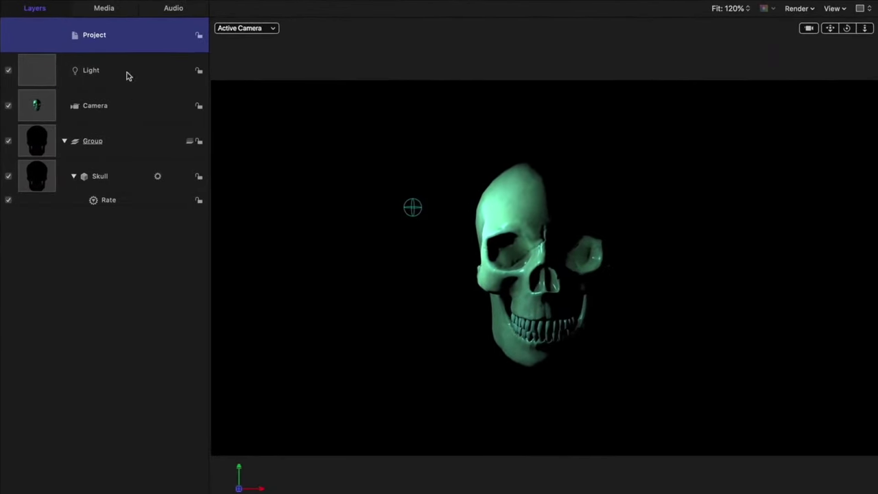
left_click(284, 99)
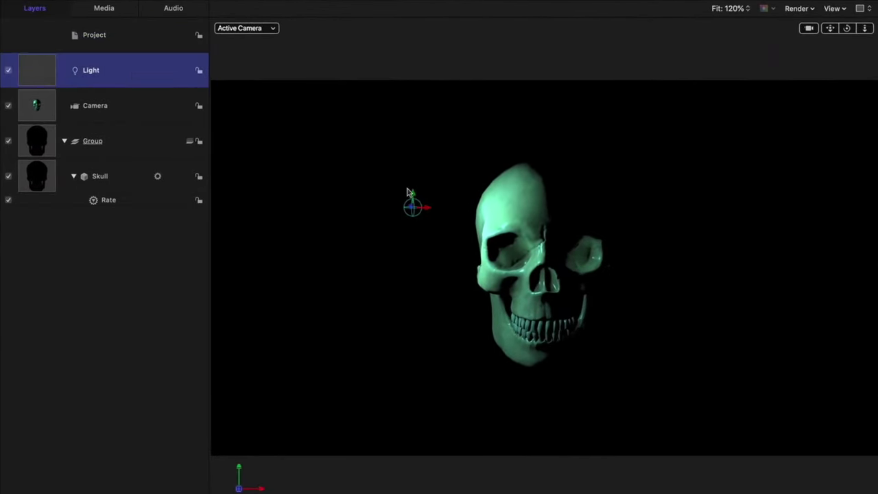
left_click_drag(414, 196, 396, 231)
- Duplicate the Light layer and colour the Light copy orange (R 248, G 127, B 84)
right_click(126, 63)
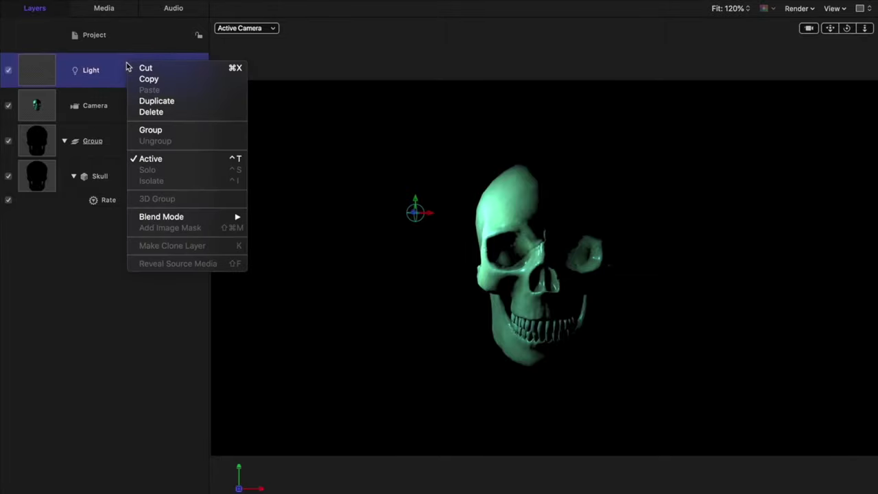
left_click(191, 105)
key("cmd+3")
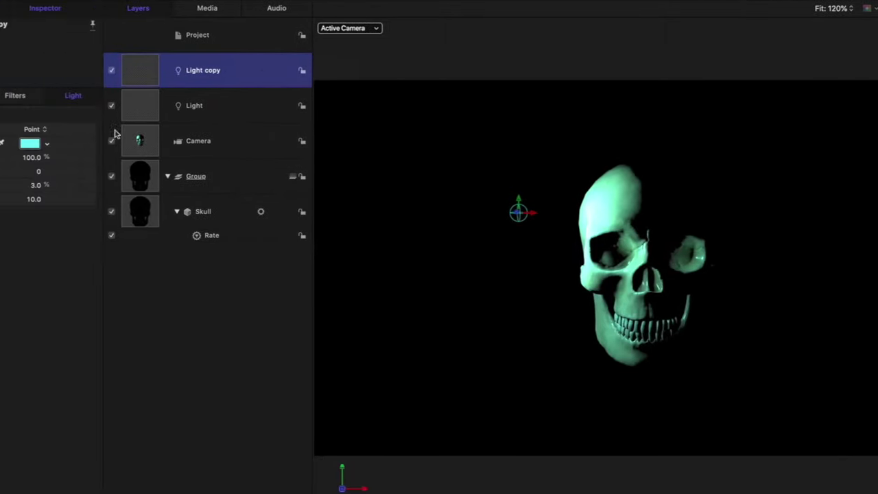
left_click(173, 146)
left_click(176, 158)
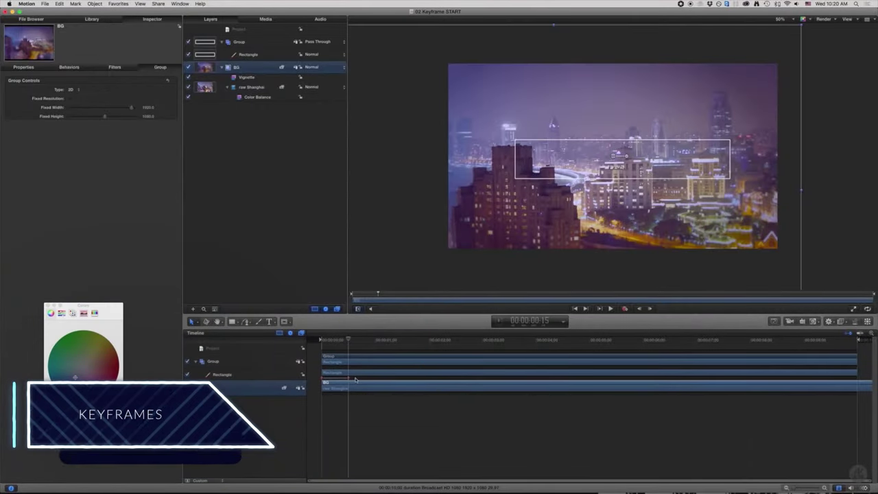
- Set the line's Start Cap and End Cap to Square and its Width to 2
left_click(346, 374)
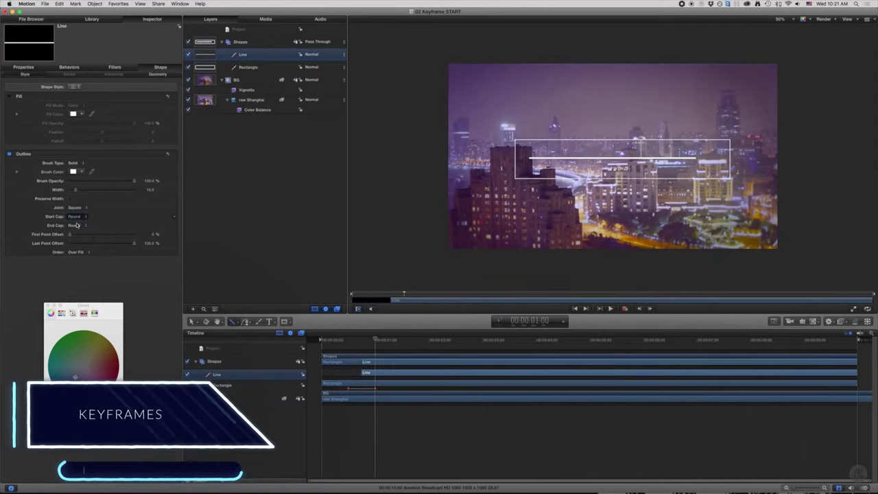
left_click(75, 216)
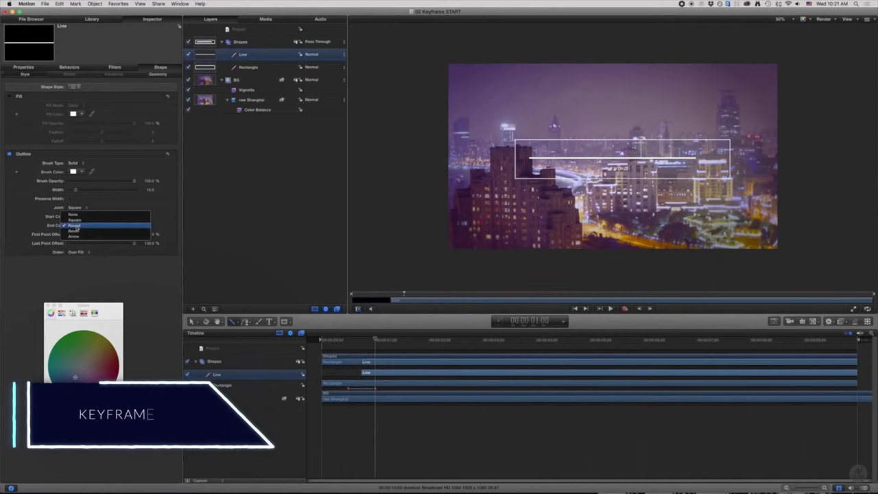
left_click(76, 216)
left_click(75, 225)
left_click(84, 224)
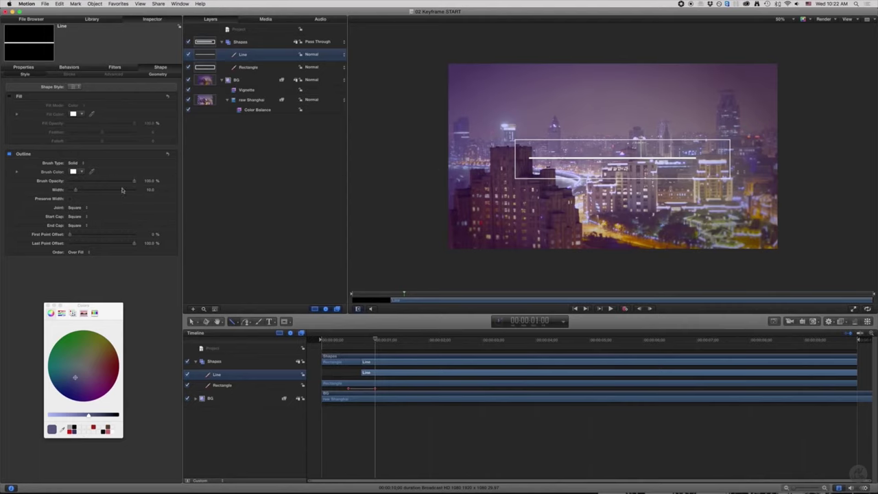
left_click(151, 192)
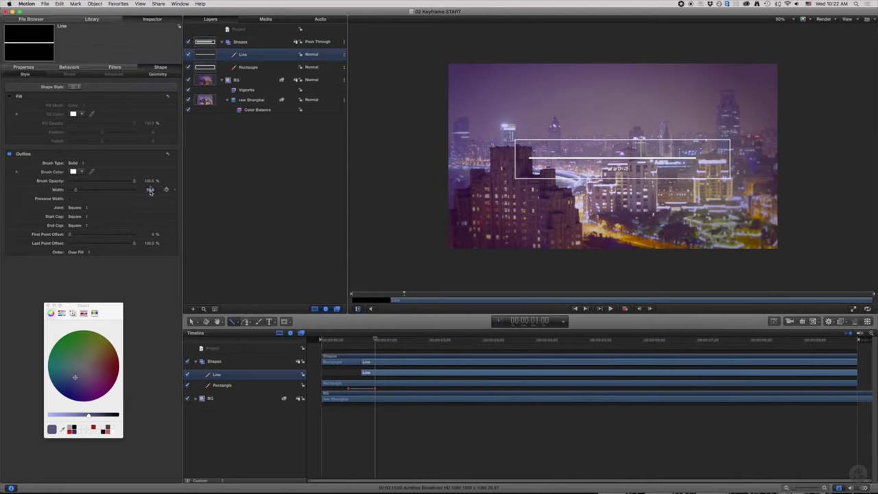
type("2")
key("Return")
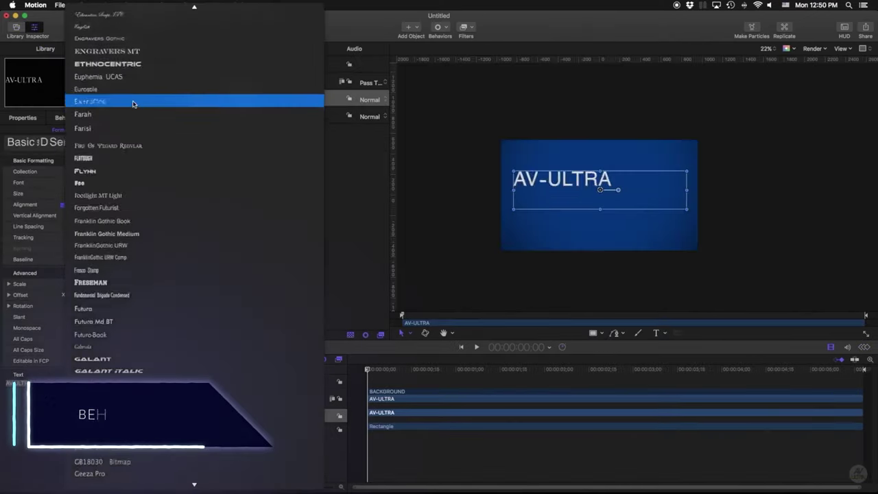
- Apply the Exotc350 font to AV-ULTRA, select Rectangle, and show the Basic Motion behaviours
left_click(133, 102)
left_click(214, 115)
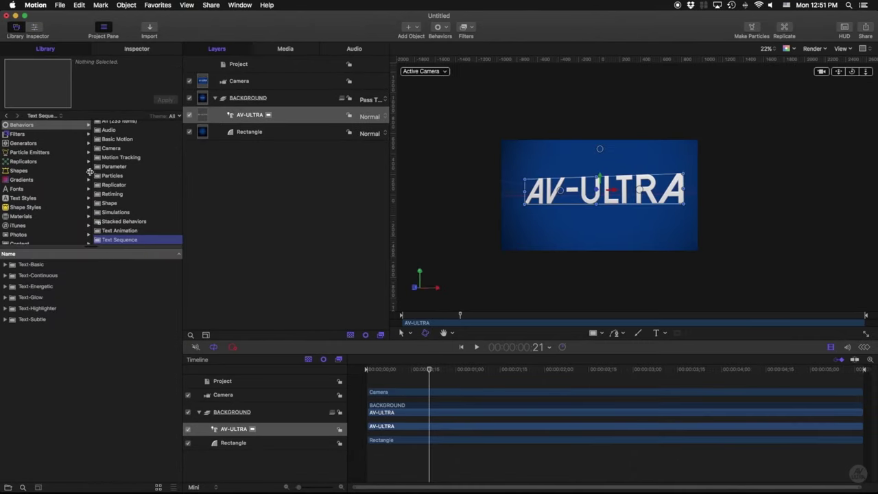
left_click(124, 140)
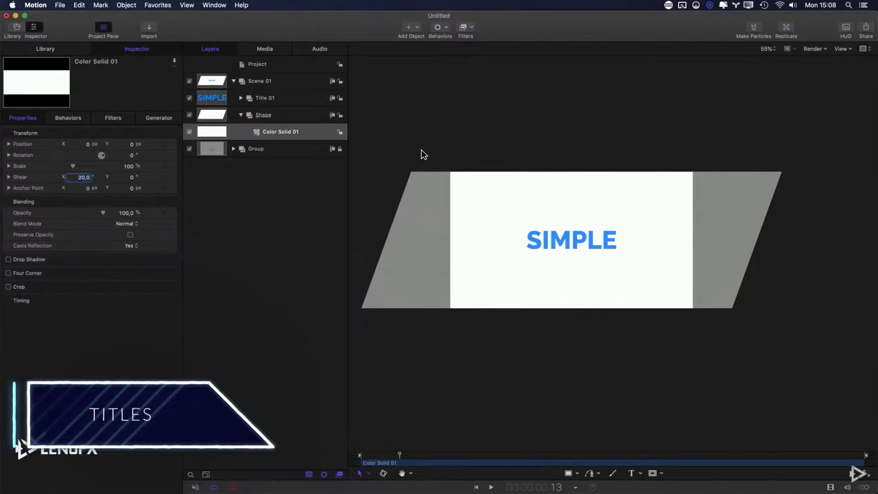
- Inspect the colour solid's settings, select the Shape group and Title 01, and shift SIMPLE left
left_click(163, 120)
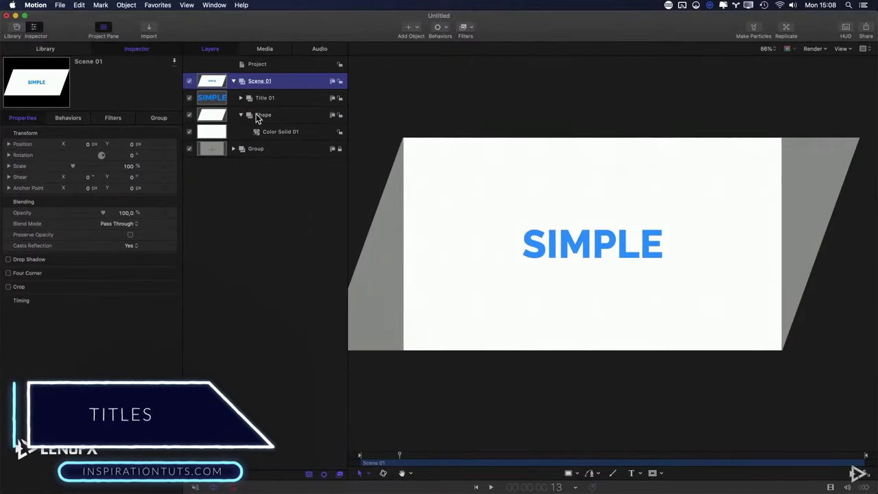
left_click(258, 114)
left_click(264, 98)
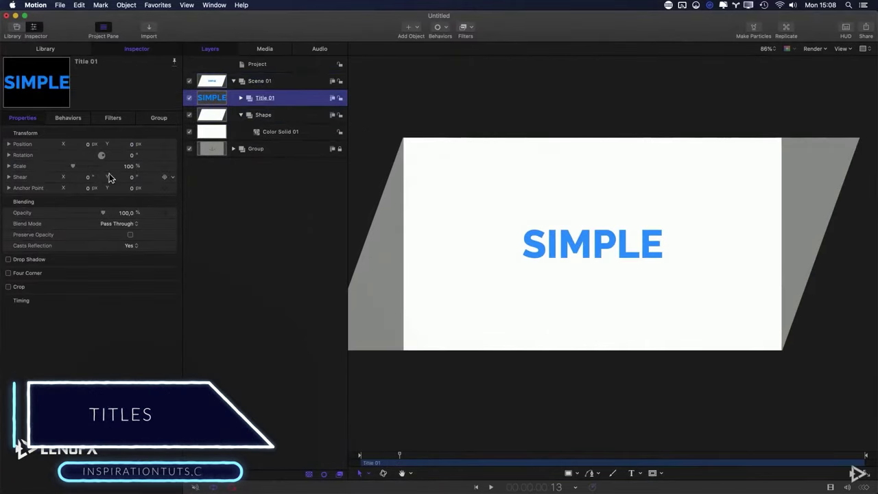
left_click_drag(87, 144, 87, 144)
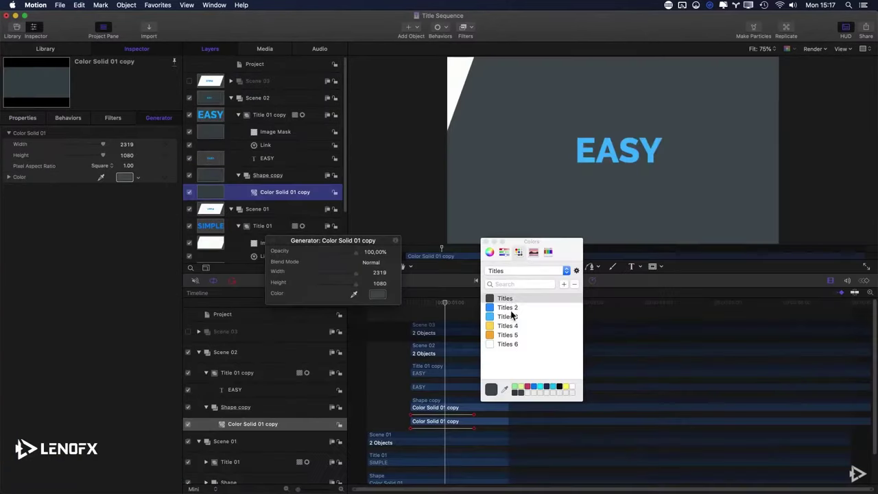
- Recolour the solid through blue and yellow to orange, then play the title to 1:10
left_click(508, 307)
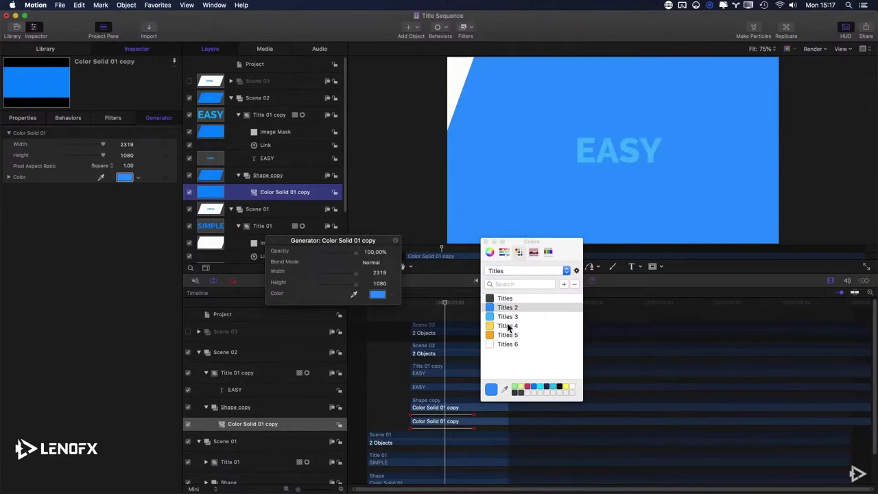
left_click(508, 326)
left_click(499, 336)
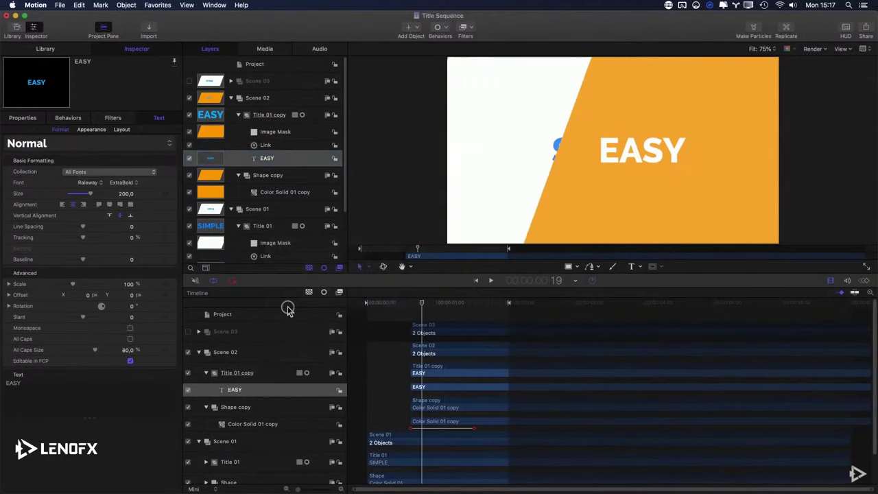
key("space")
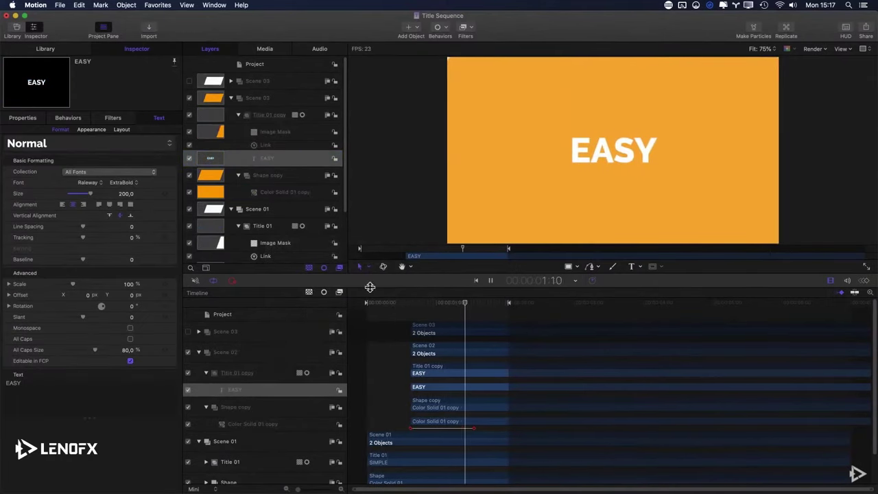
left_click(465, 303)
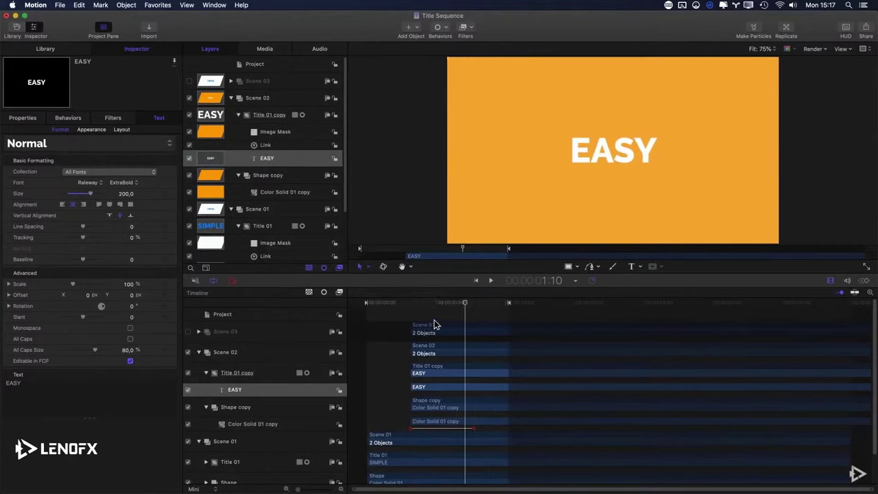
- Expand Scene 03 down to its background solid and preview the SIMPLE and POWERFUL animations
left_click(199, 332)
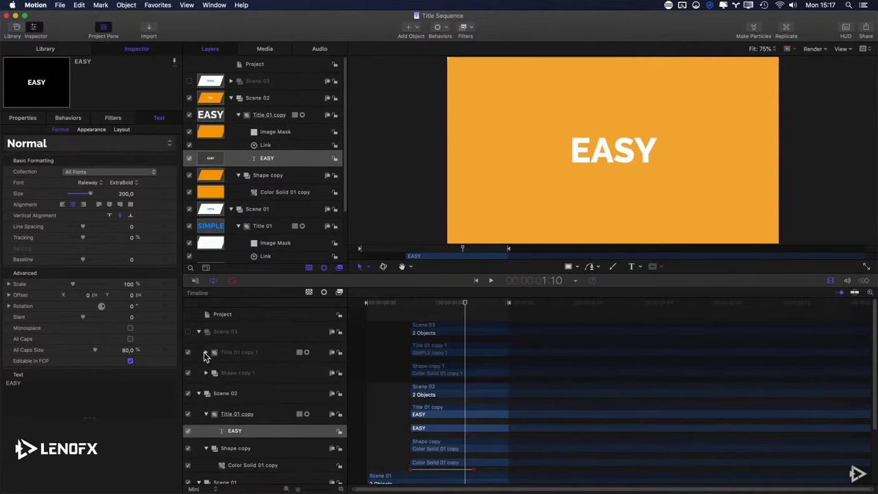
left_click(206, 351)
left_click(206, 386)
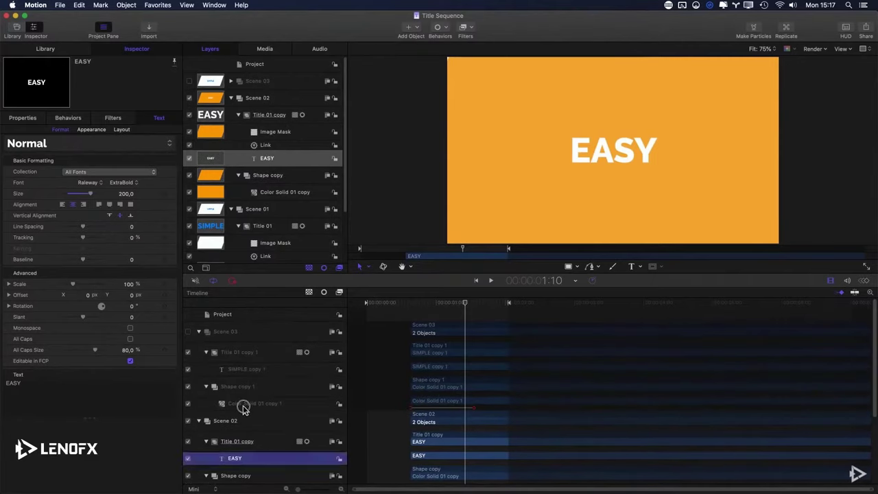
left_click(244, 406)
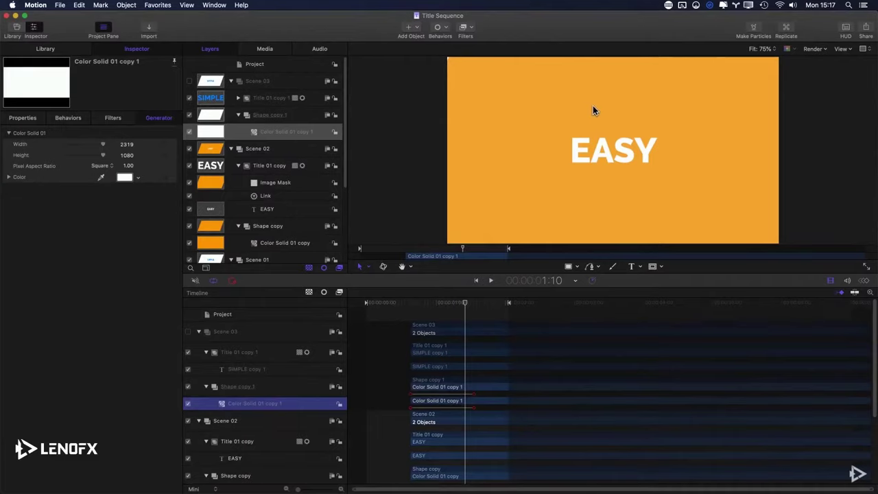
left_click_drag(434, 310, 400, 308)
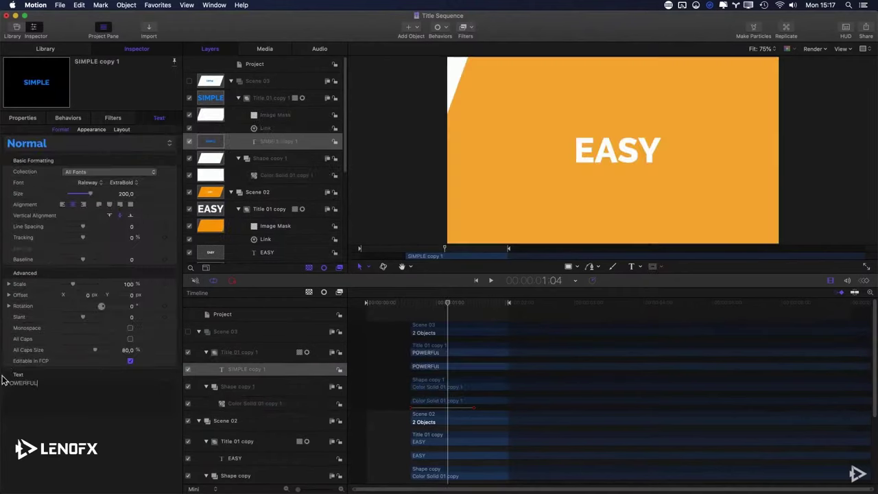
left_click_drag(449, 307, 467, 305)
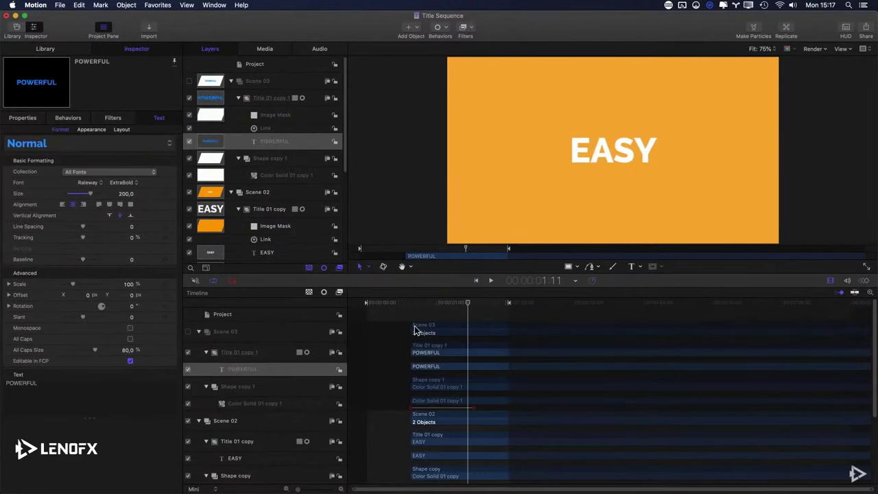
- Enable Scene 03, set its background solid to light blue, and select the POWERFUL text layer
left_click(188, 332)
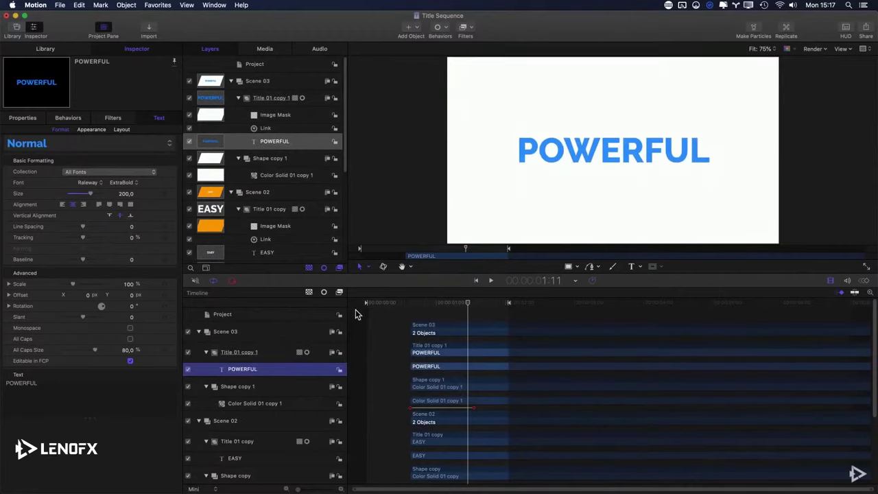
left_click(233, 404)
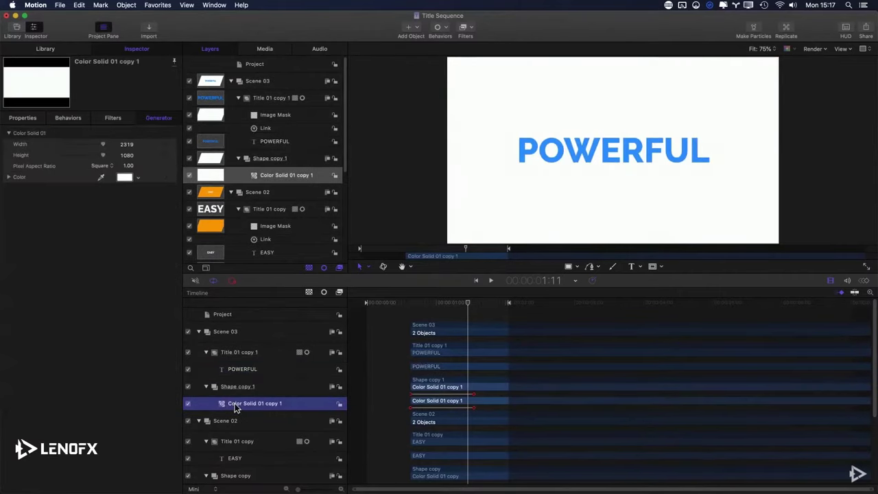
left_click(123, 177)
left_click(523, 317)
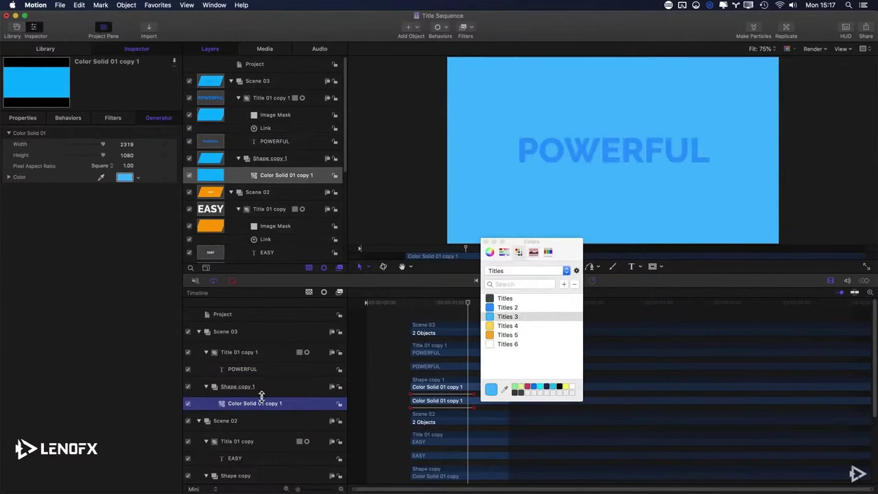
left_click(255, 369)
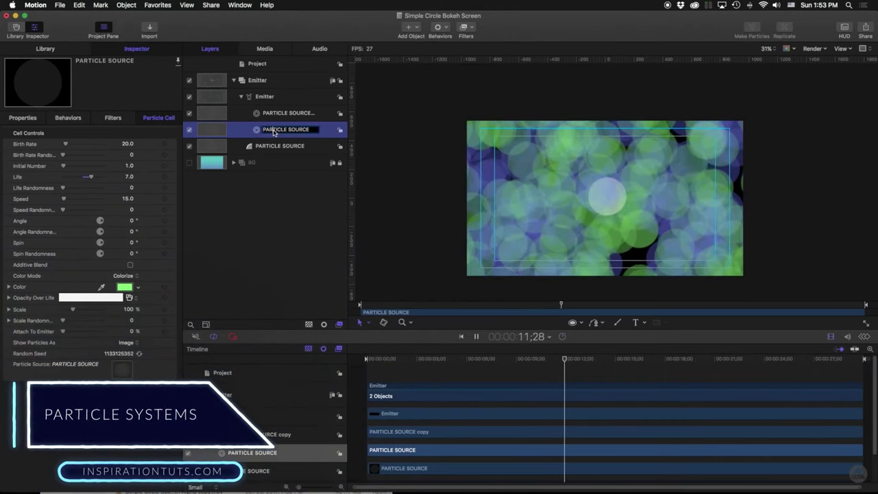
- Delete the duplicate particle source, hide the original, and check the particle cell's colour mode options
key("Delete")
left_click(190, 146)
left_click(190, 130)
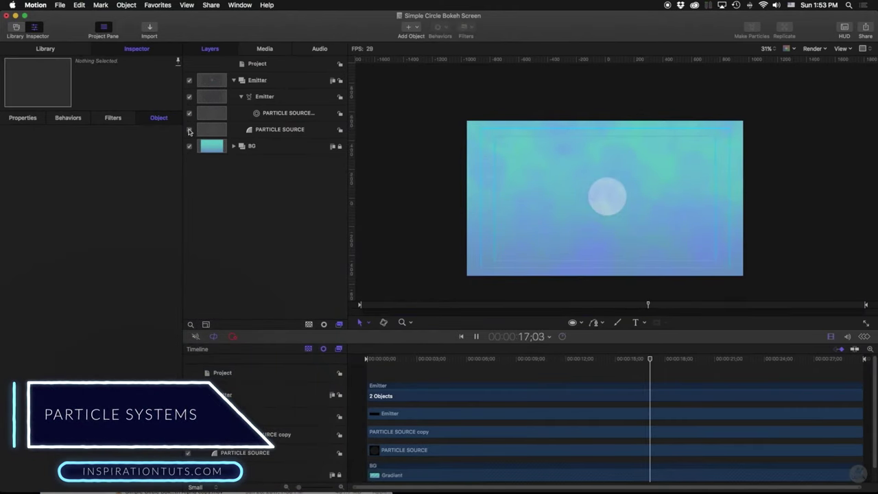
left_click(214, 113)
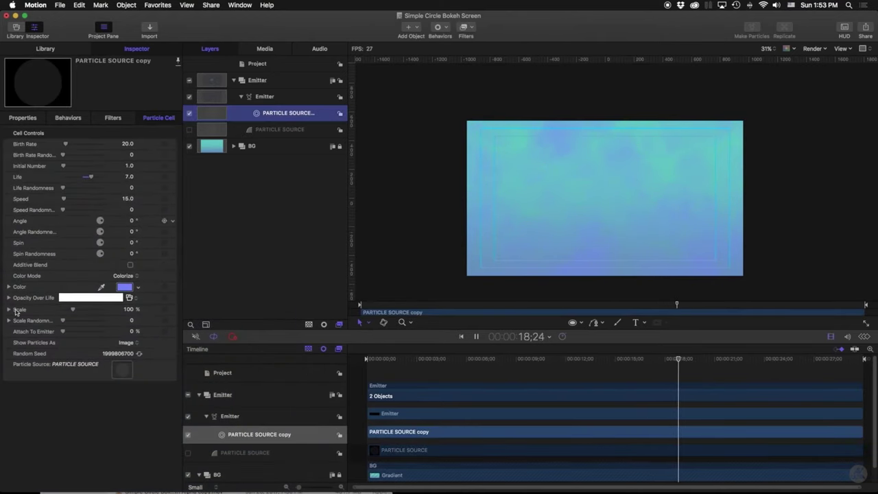
left_click(138, 277)
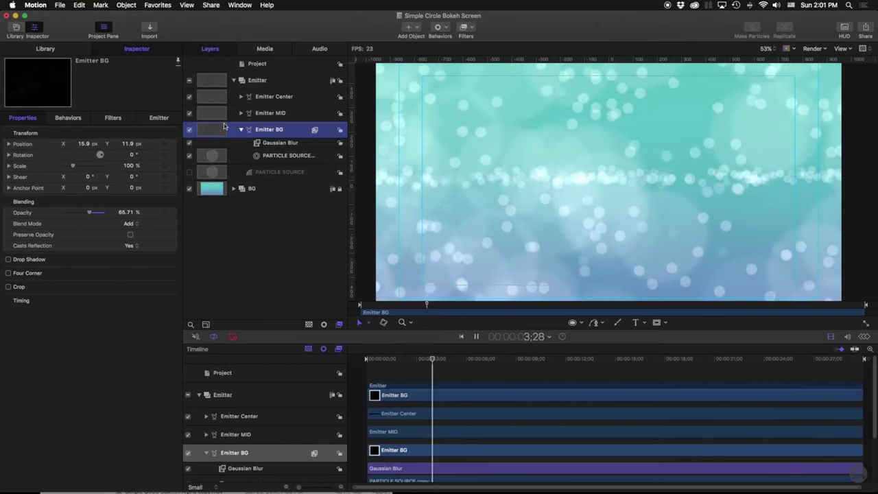
- Inspect the Emitter MID layer and its Gaussian Blur filter settings
left_click(270, 116)
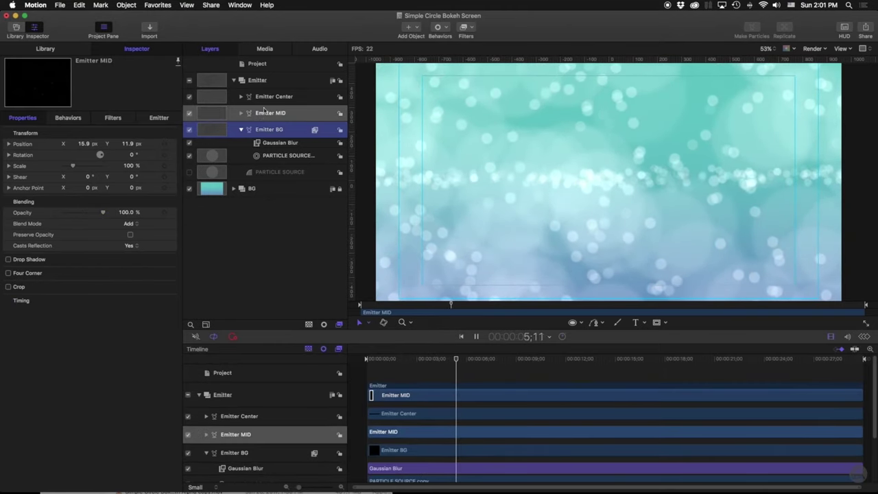
left_click(268, 116)
key("Up")
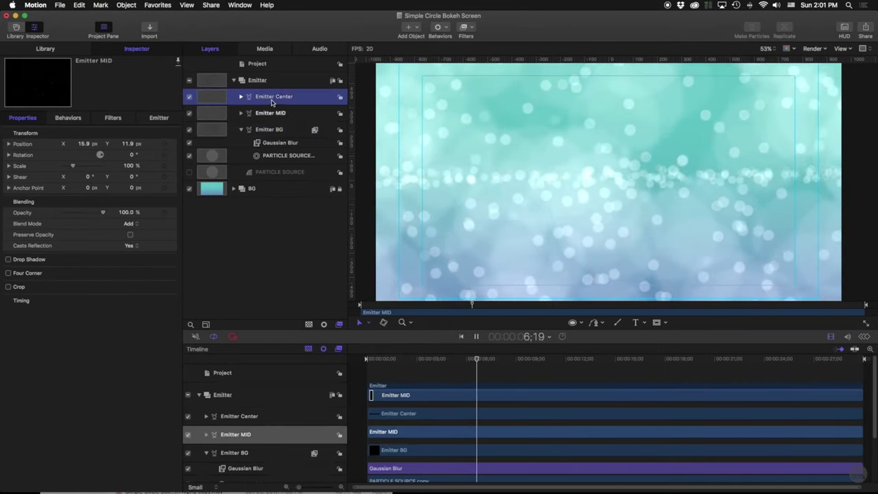
left_click(266, 115)
left_click(275, 144)
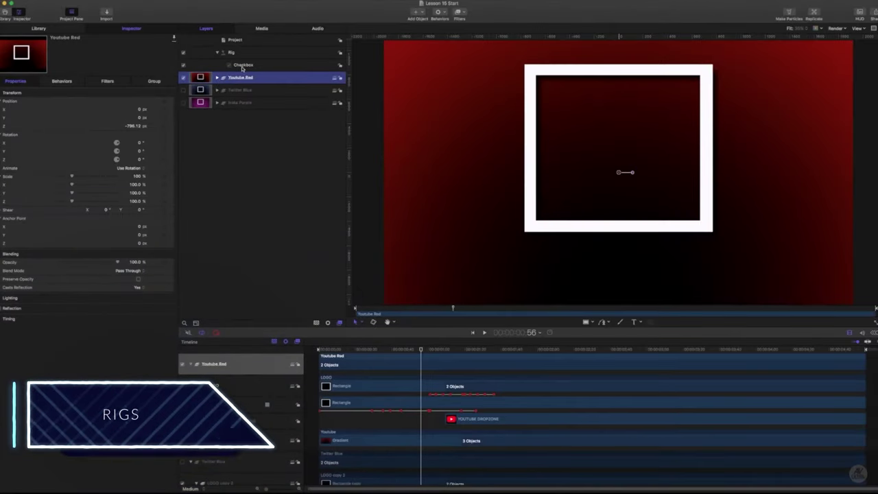
- Rename the Rig layer to YOUTUBE
left_click(248, 66)
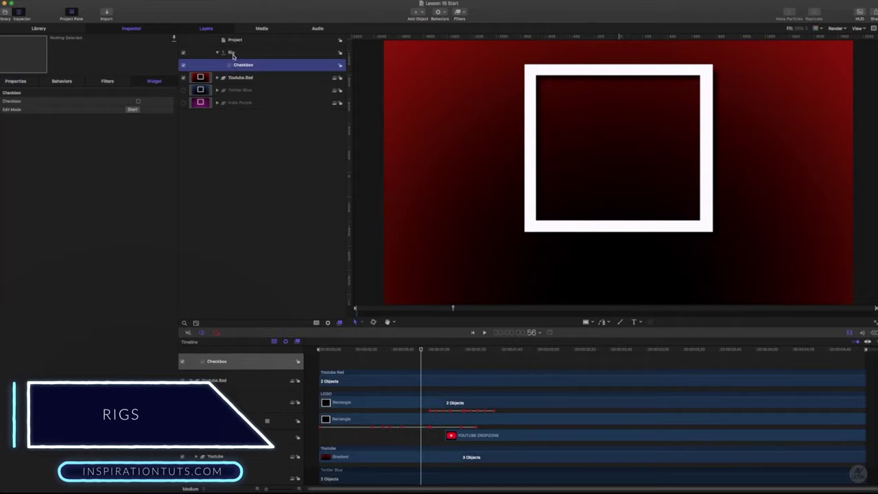
left_click(232, 53)
double_click(232, 53)
type("YOUTUBE")
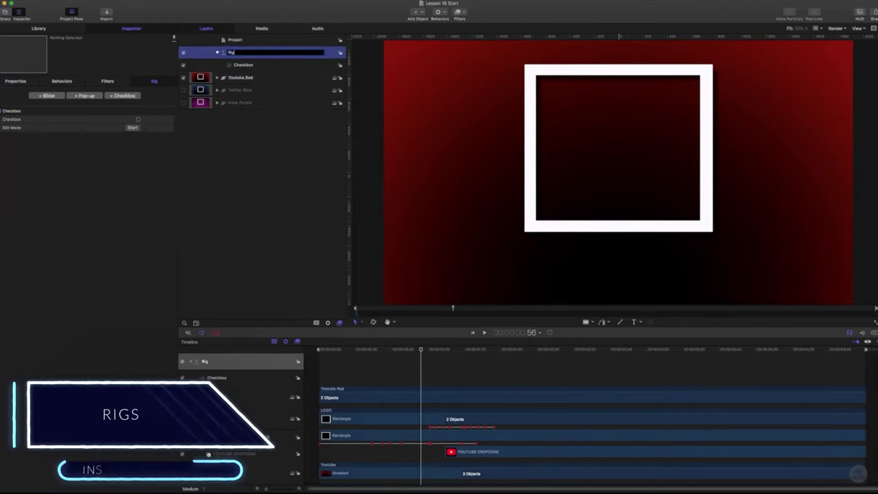
left_click(243, 66)
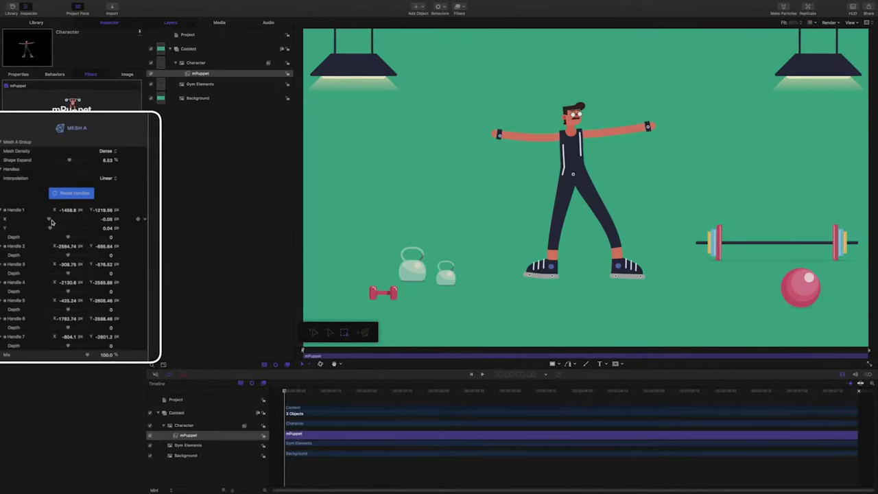
- Pose the puppet with its arm on the hip and adjust the arm handle's depth
left_click_drag(108, 221, 109, 229)
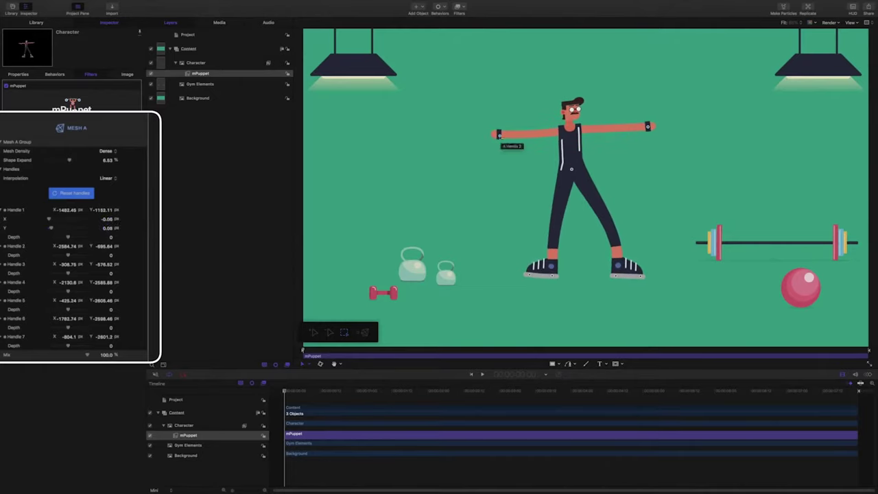
left_click_drag(499, 134, 562, 175)
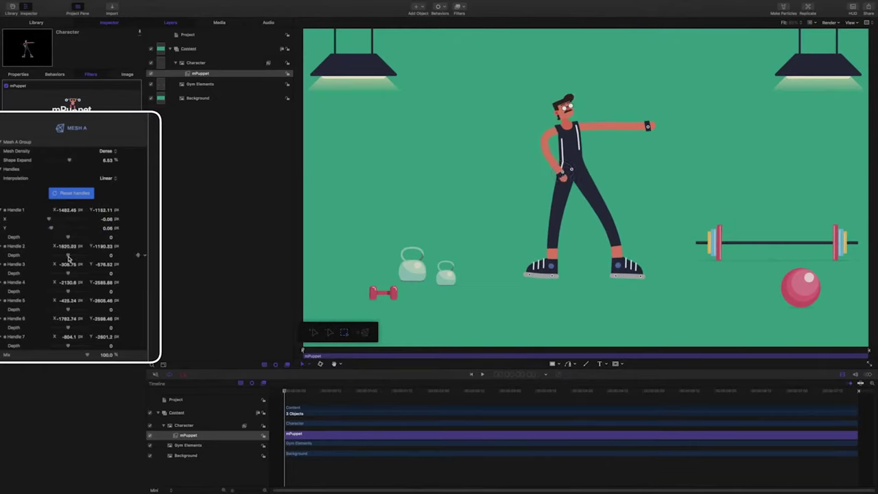
left_click_drag(68, 257, 81, 255)
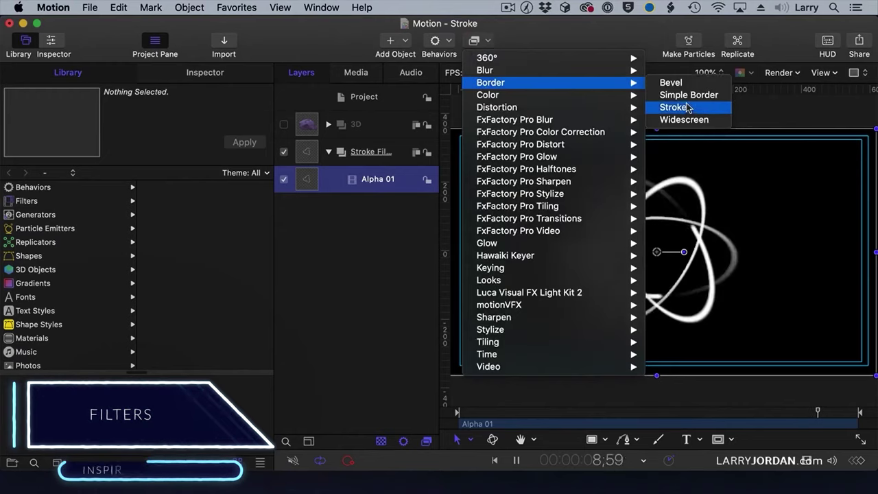
- Apply the Border Stroke filter to Alpha 01 and try different stroke colours
left_click(686, 108)
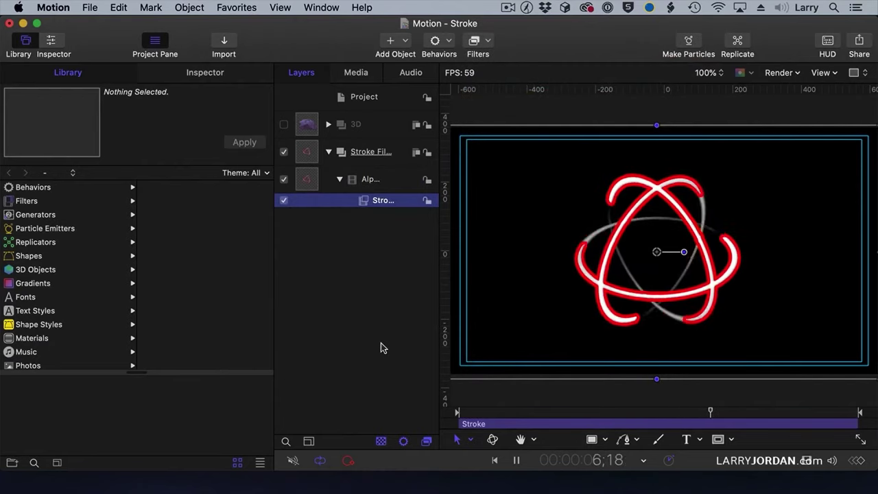
key("F3")
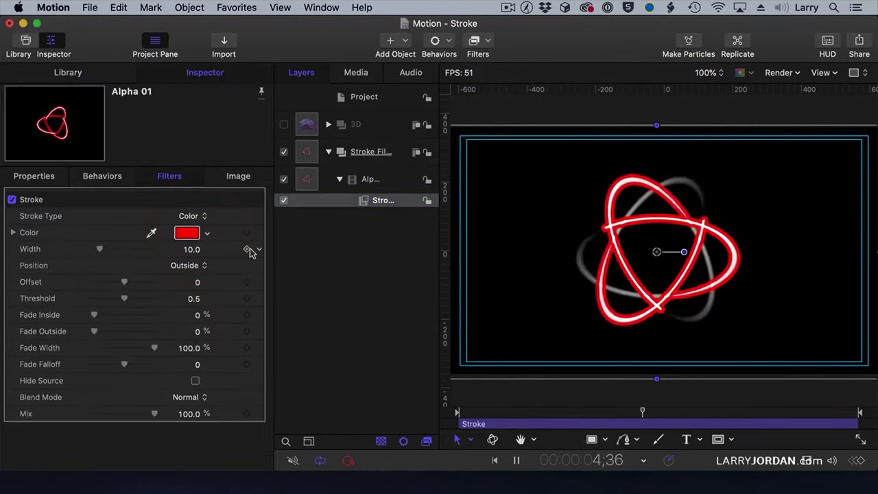
left_click(208, 235)
mouse_move(208, 248)
left_mouse_down()
mouse_move(228, 321)
mouse_move(260, 255)
mouse_move(245, 291)
mouse_move(267, 333)
mouse_move(269, 325)
mouse_move(249, 328)
left_mouse_up()
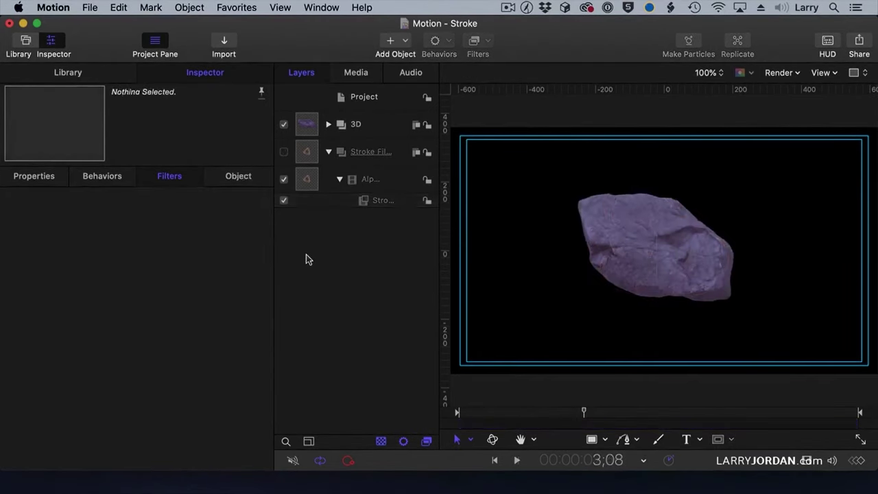
- Play the animation, rename the group to Main, and move Clone Layer 2's in point to the playhead
key("space")
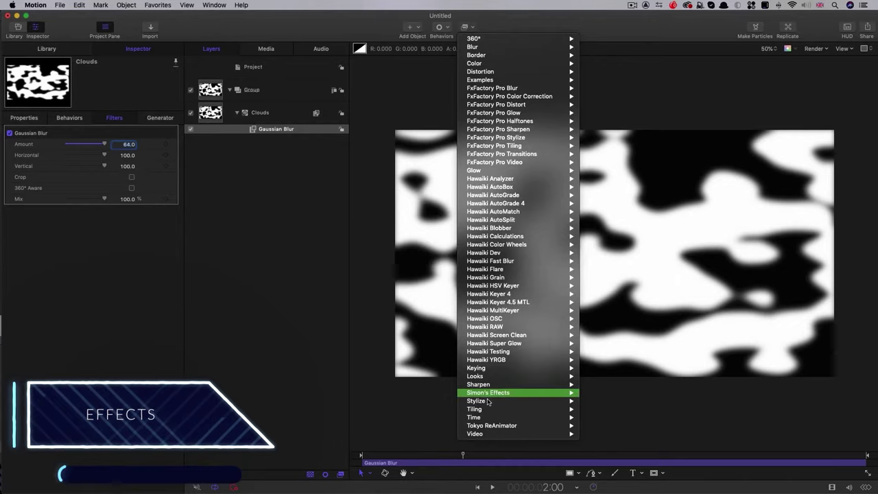
mouse_move(488, 402)
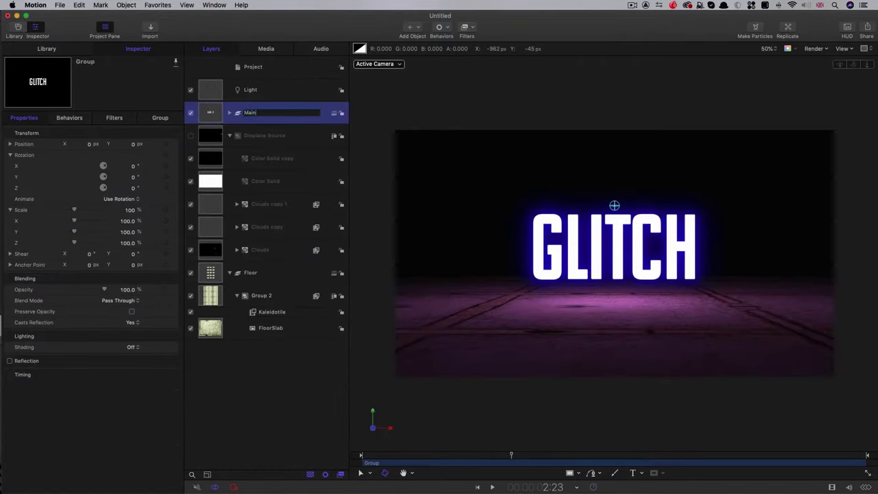
key("Return")
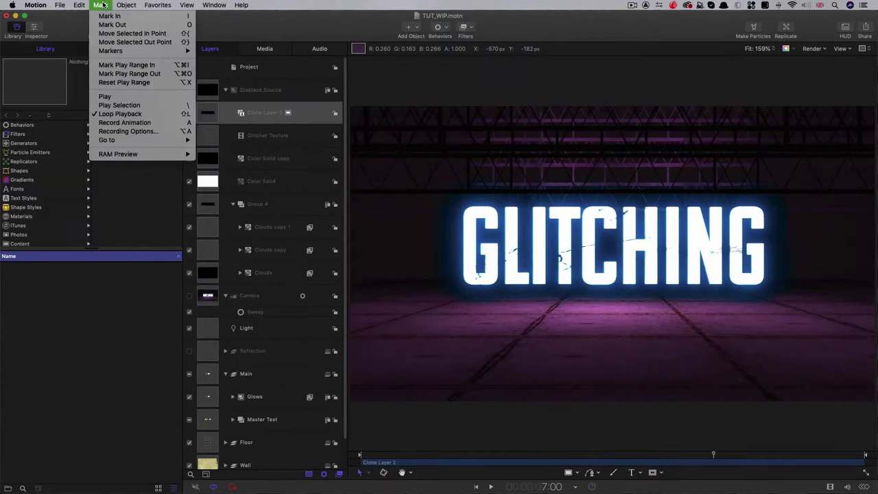
left_click(125, 34)
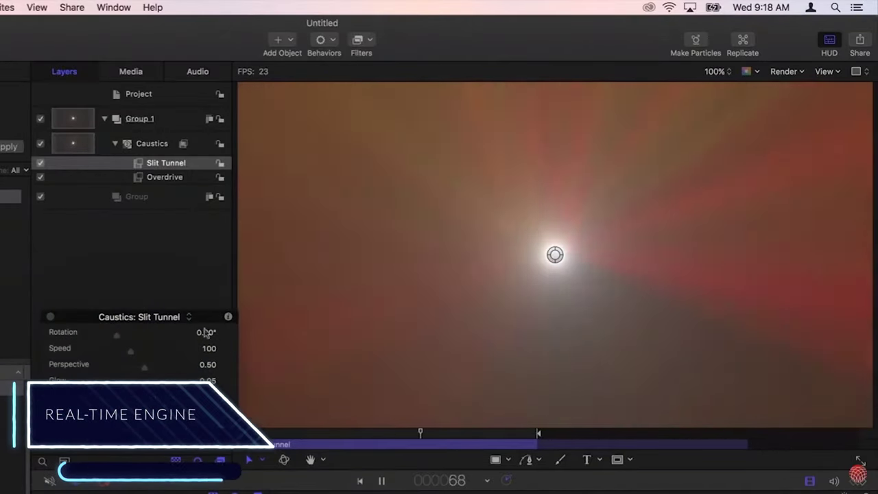
- Lower the Slit Tunnel's perspective, slow its speed, and raise its rotation to about 78°
mouse_move(145, 371)
left_mouse_down()
mouse_move(168, 377)
mouse_move(118, 372)
mouse_move(127, 374)
left_mouse_up()
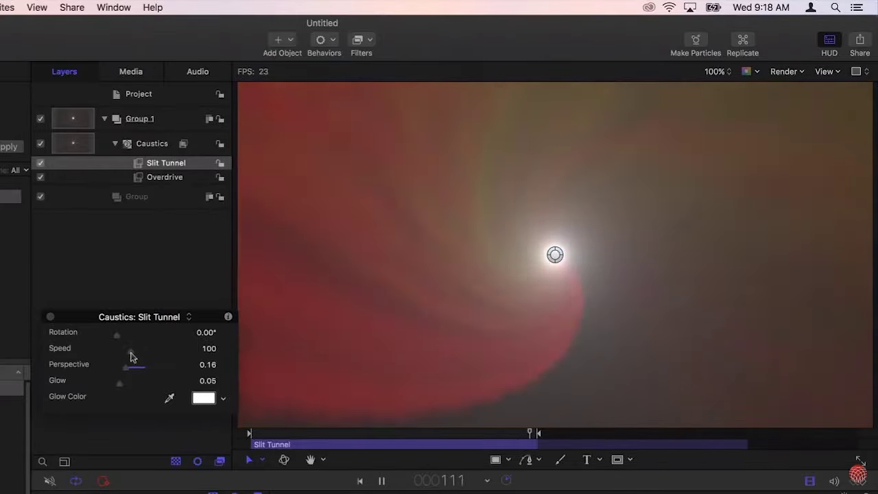
mouse_move(130, 350)
left_mouse_down()
mouse_move(120, 351)
mouse_move(138, 338)
left_mouse_up()
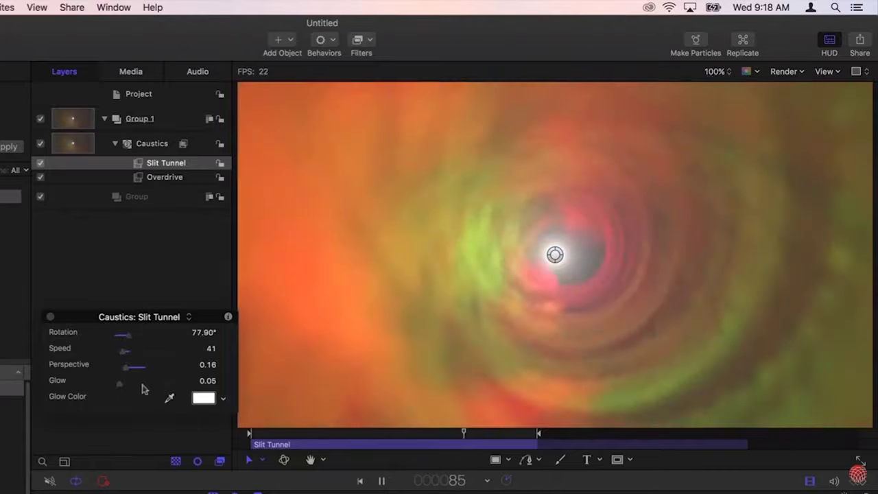
mouse_move(119, 384)
left_mouse_down()
mouse_move(140, 391)
mouse_move(125, 392)
left_mouse_up()
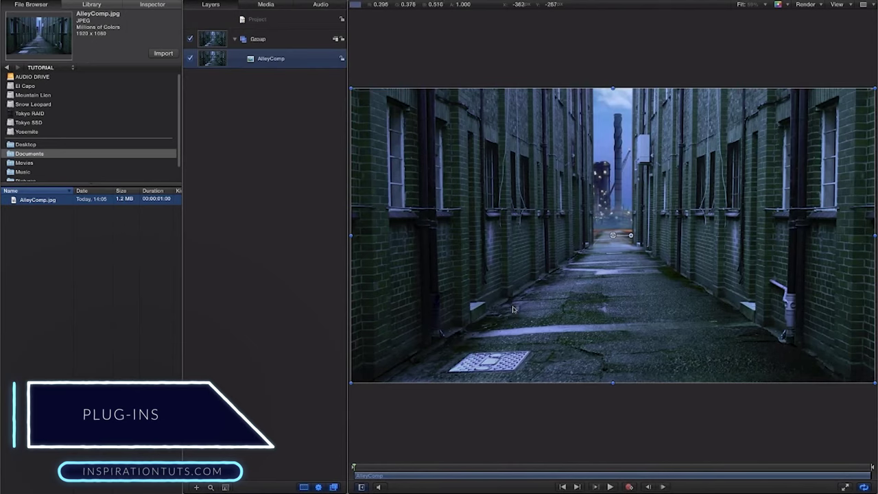
- Clone AlleyComp, stretch FLOOR's Scale Y, and set Fog the Floor's opacity to 5%
right_click(212, 58)
left_click(251, 197)
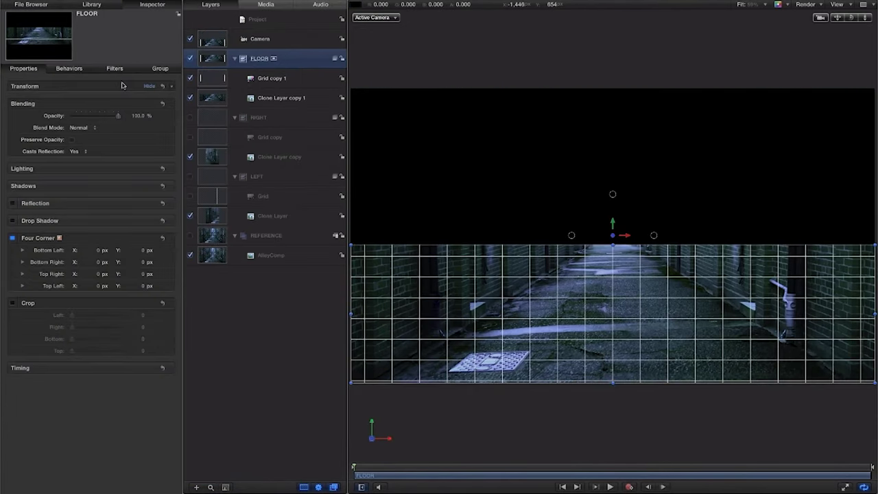
left_click(122, 85)
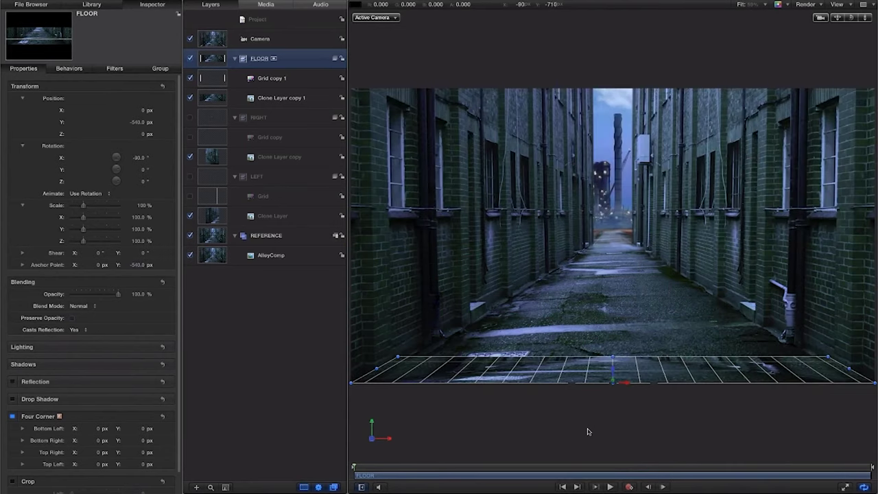
left_click_drag(139, 229, 164, 228)
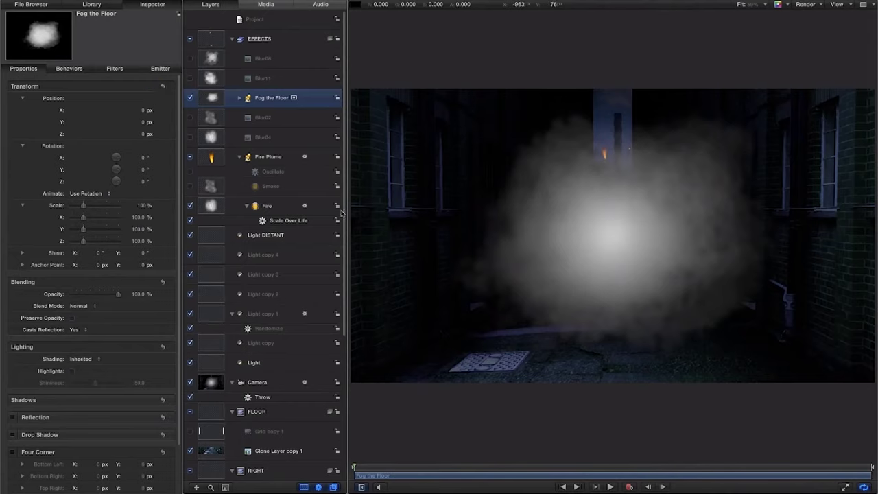
left_click(85, 297)
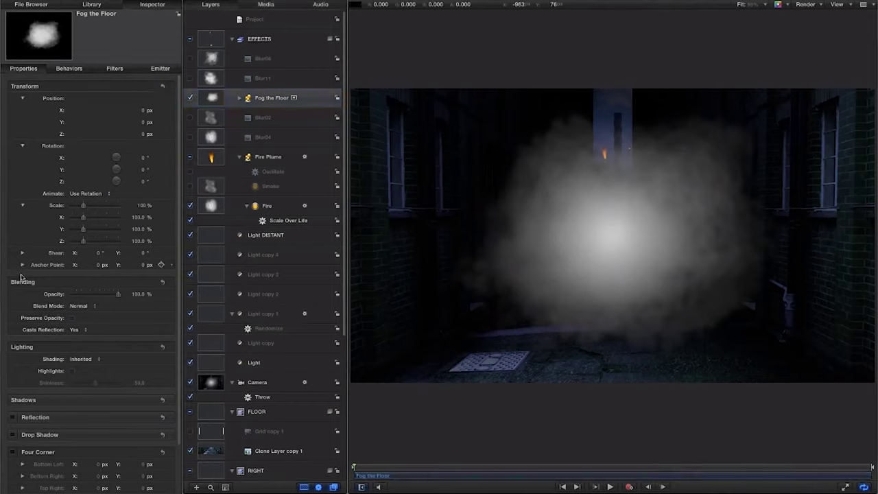
left_click(137, 294)
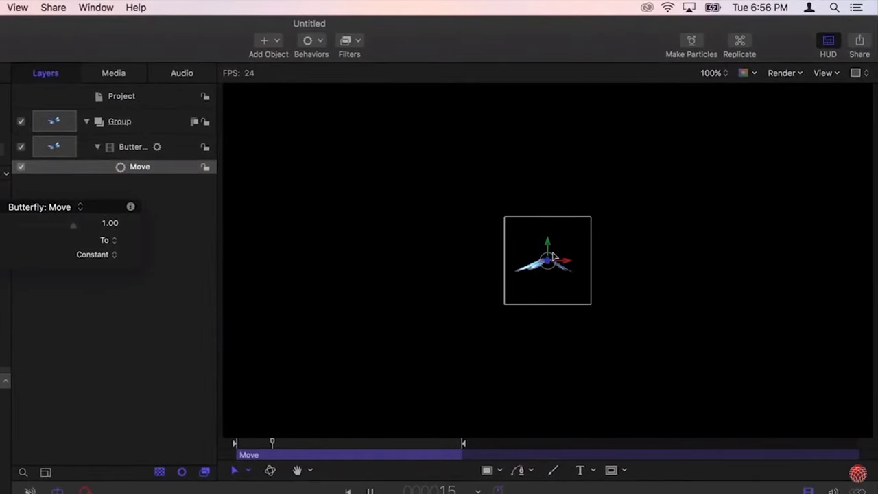
- Extend the butterfly's Move path up-right, review Sequence Text speed options, play the caustics, and show filter categories
left_click_drag(576, 242, 734, 182)
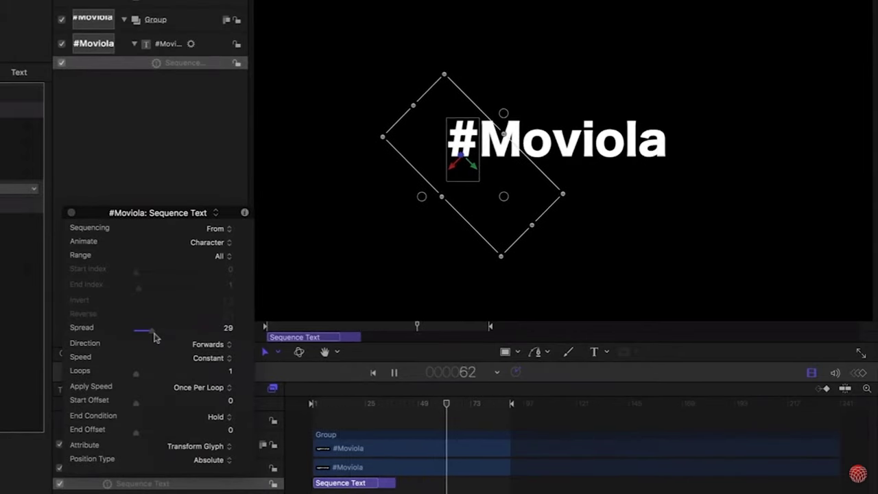
left_click(211, 357)
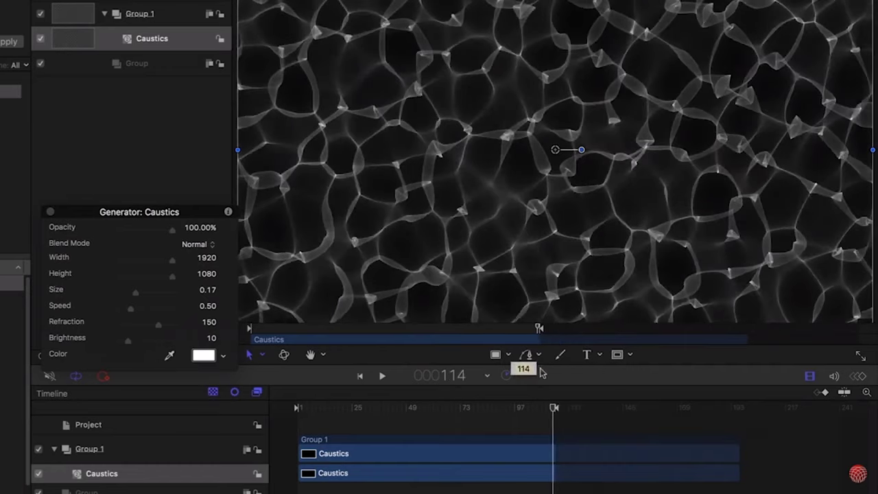
key("space")
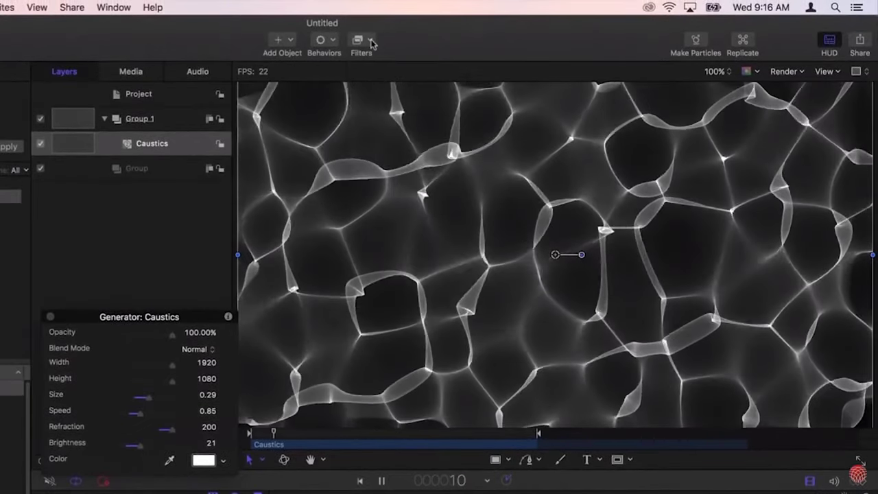
left_click(370, 42)
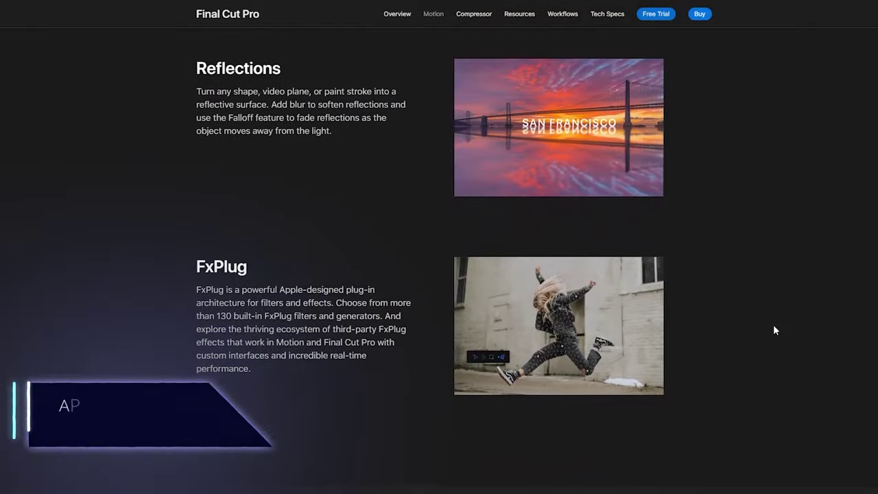
- Scroll the Motion page down past FxPlug and 360° video to Tiny Planet, then back to Content Libraries
scroll(774, 327, "down", 5)
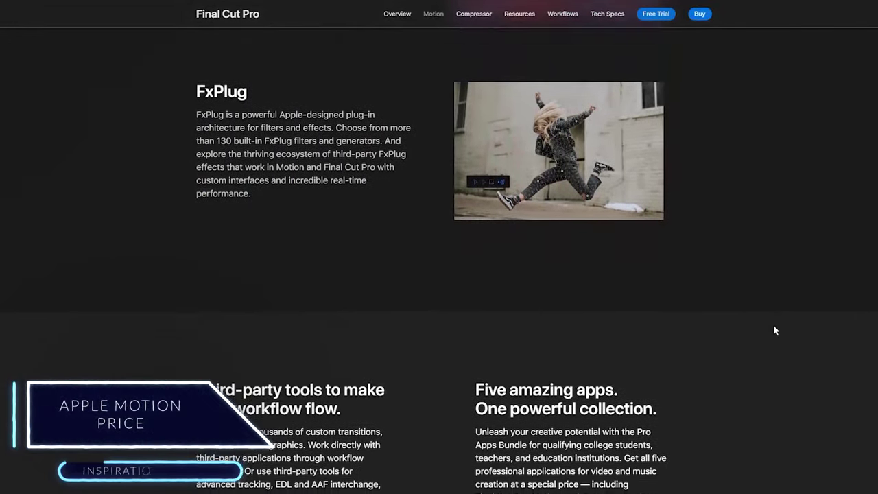
scroll(774, 330, "down", 3)
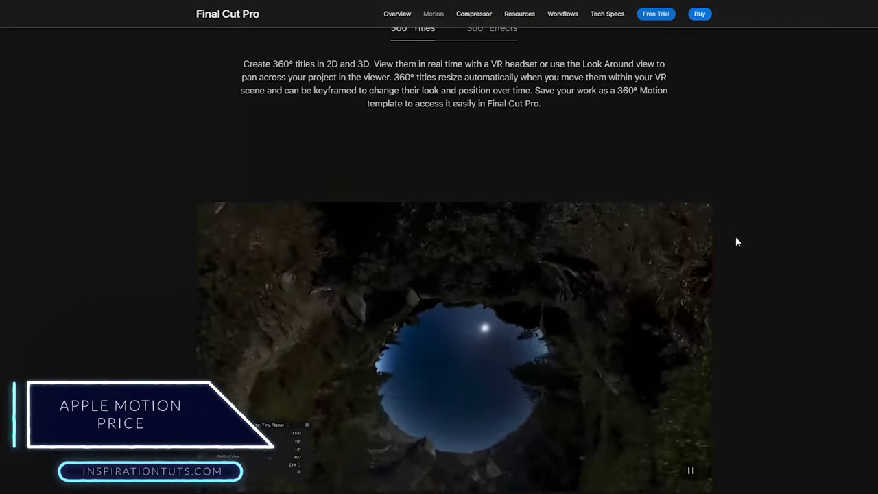
scroll(744, 212, "down", 1)
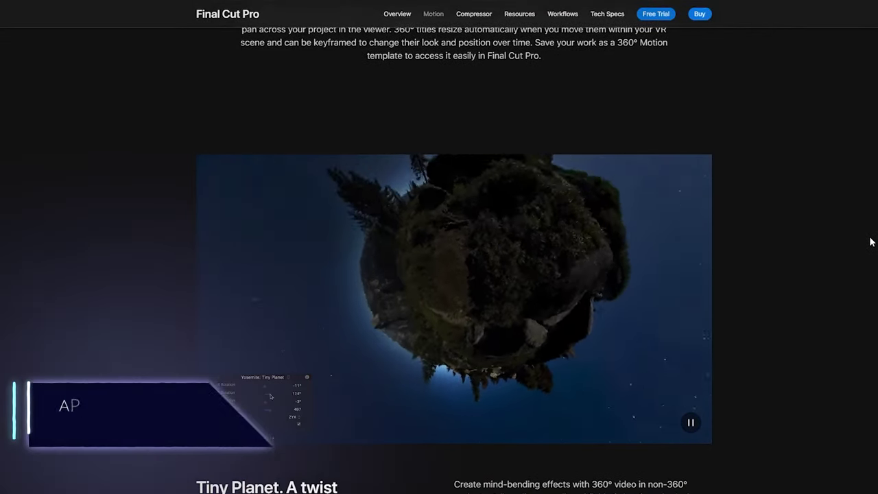
scroll(872, 243, "down", 1)
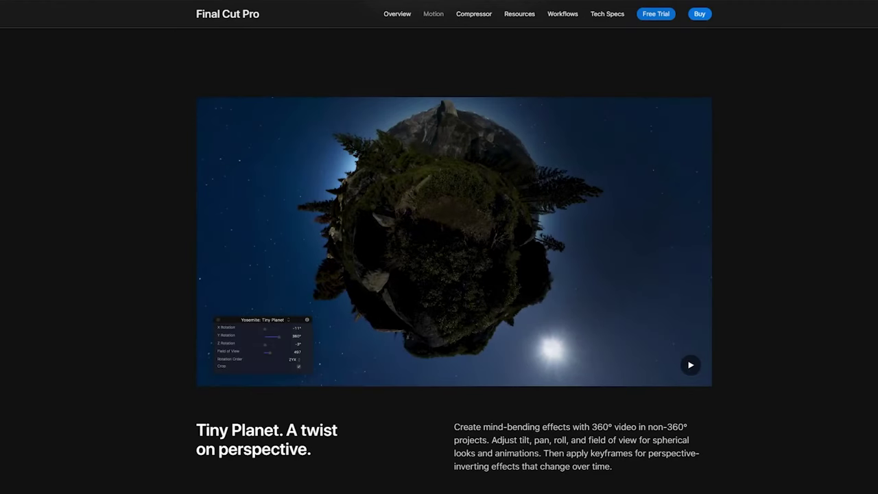
scroll(780, 238, "up", 15)
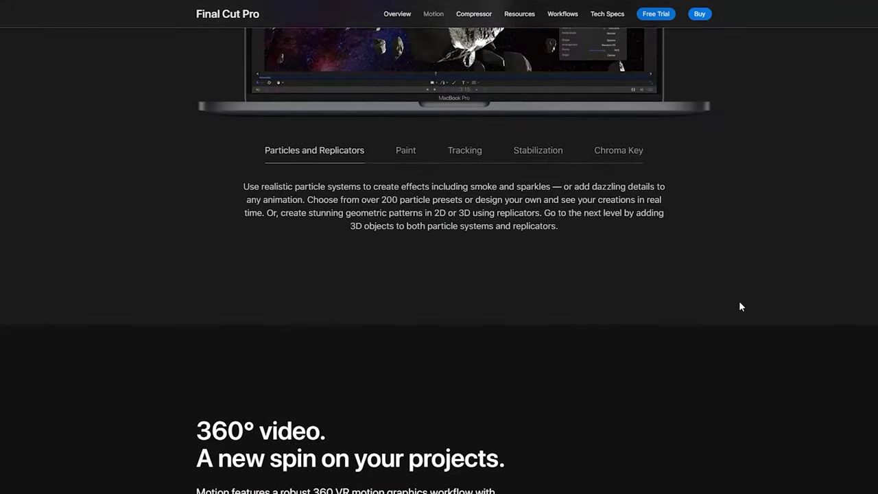
scroll(739, 306, "up", 12)
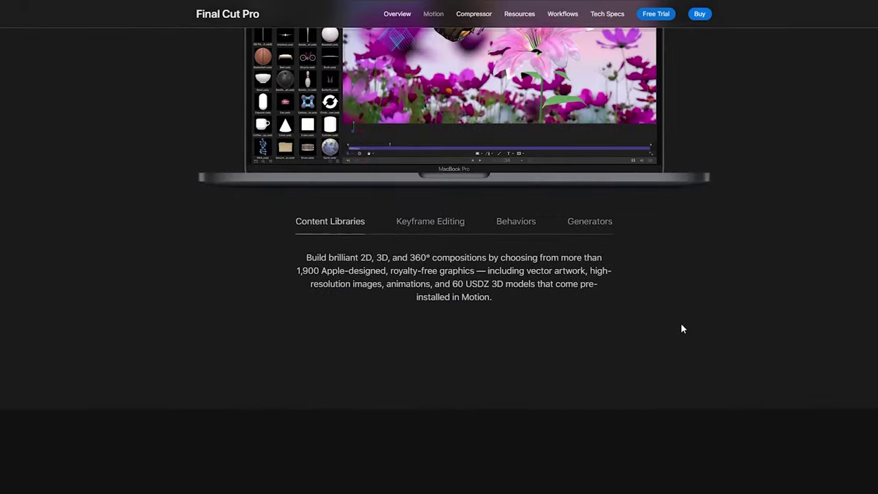